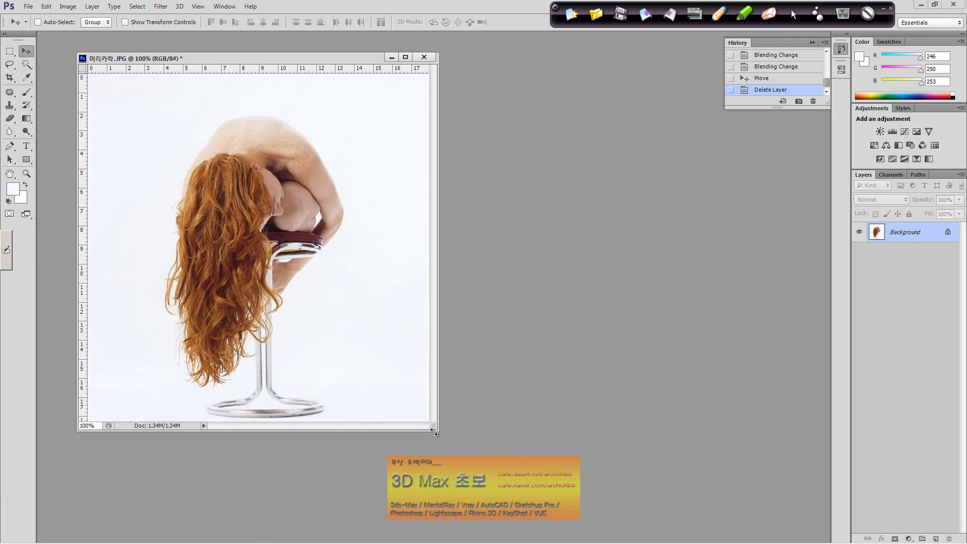
# Select the near-white backdrop with Color Range, trying several Fuzziness values and settling on 31
pyautogui.moveTo(436, 431); pyautogui.dragTo(477, 461)
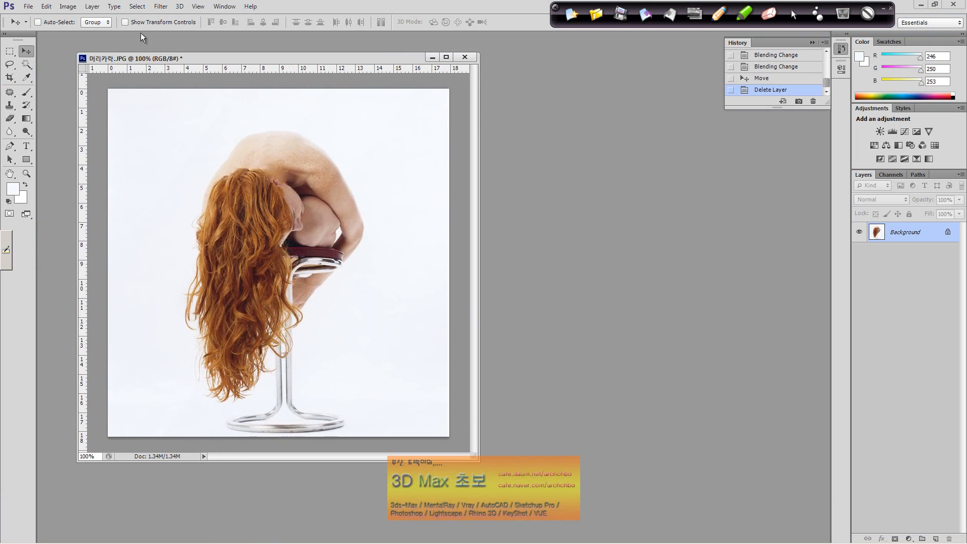
pyautogui.click(144, 7)
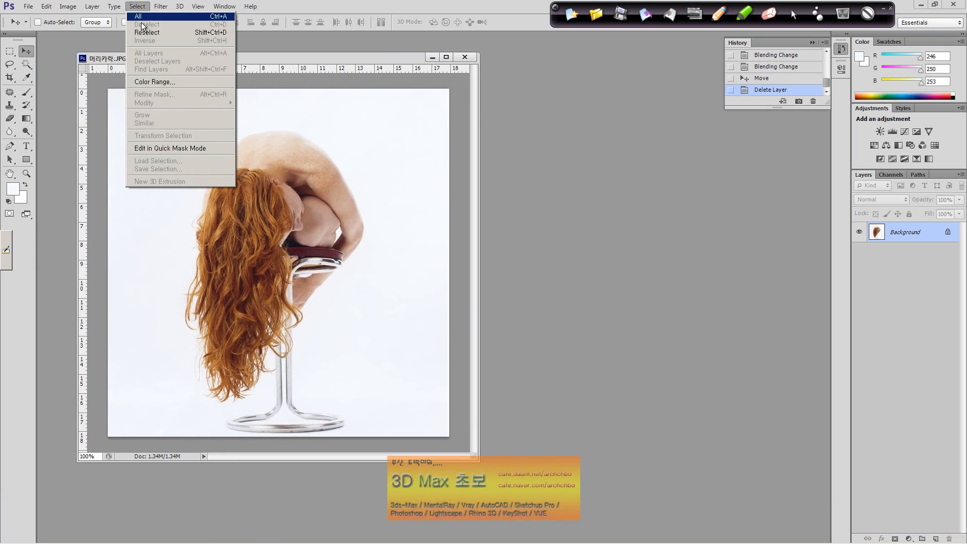
pyautogui.click(154, 82)
pyautogui.moveTo(510, 106); pyautogui.dragTo(595, 109)
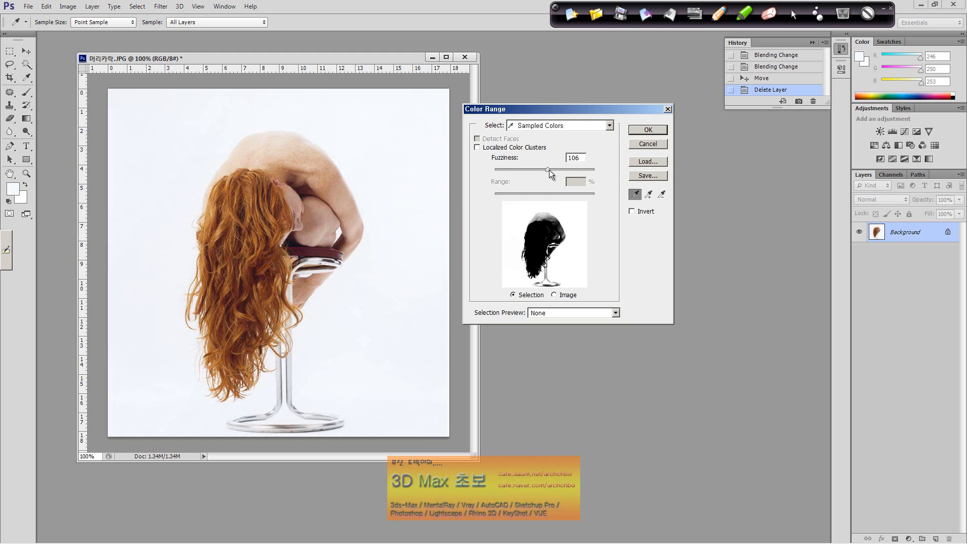
pyautogui.moveTo(549, 170)
pyautogui.mouseDown()
pyautogui.moveTo(501, 173)
pyautogui.moveTo(596, 183)
pyautogui.moveTo(558, 176)
pyautogui.mouseUp()
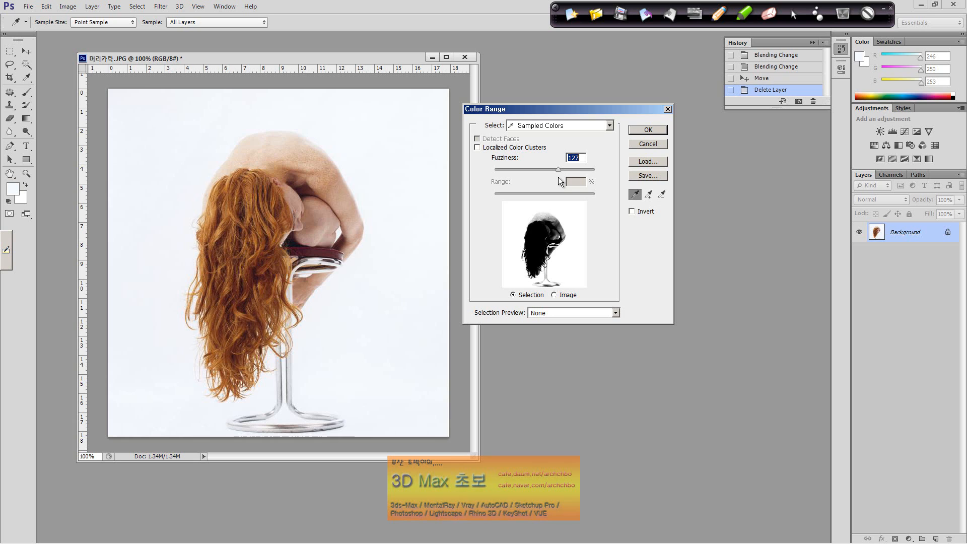
pyautogui.moveTo(558, 177); pyautogui.dragTo(510, 185)
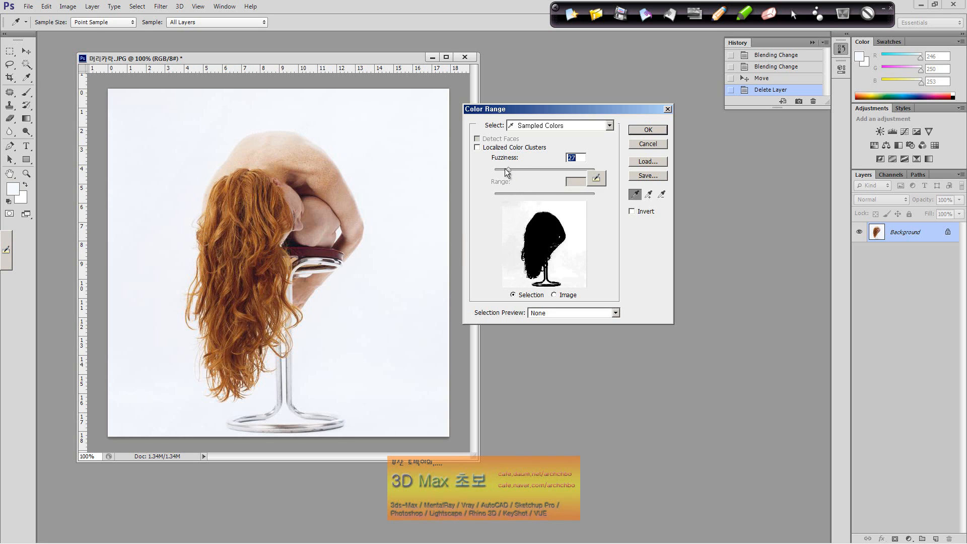
pyautogui.moveTo(506, 169); pyautogui.dragTo(546, 173)
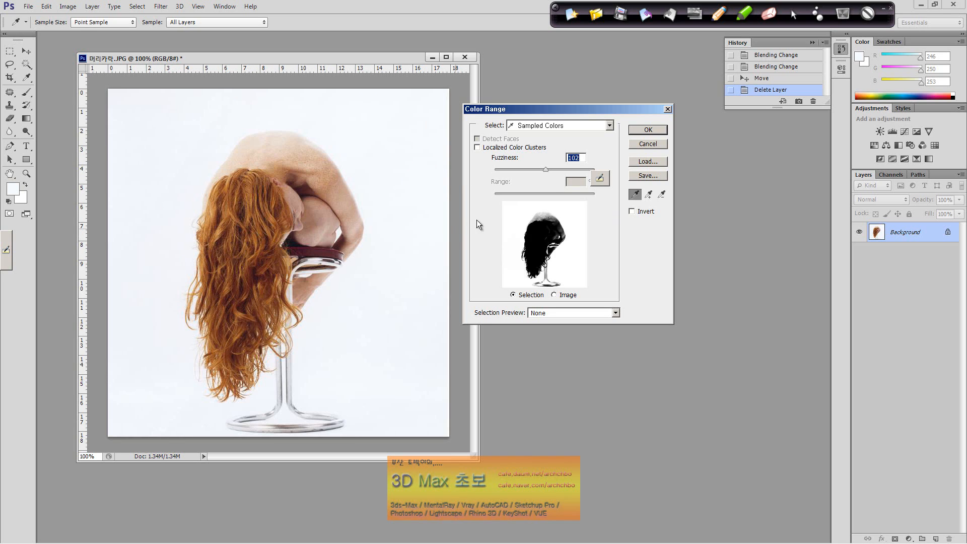
pyautogui.moveTo(547, 170); pyautogui.dragTo(564, 170)
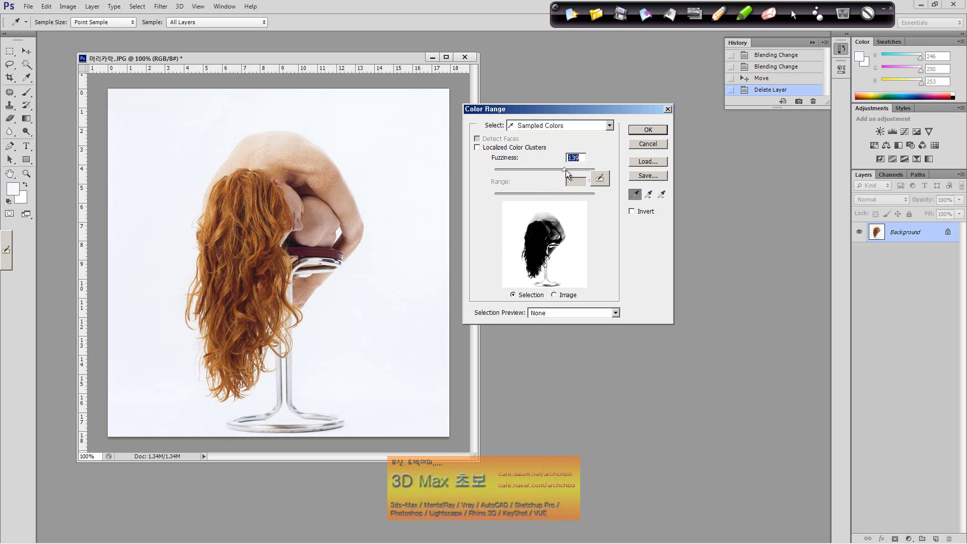
pyautogui.moveTo(566, 171); pyautogui.dragTo(510, 170)
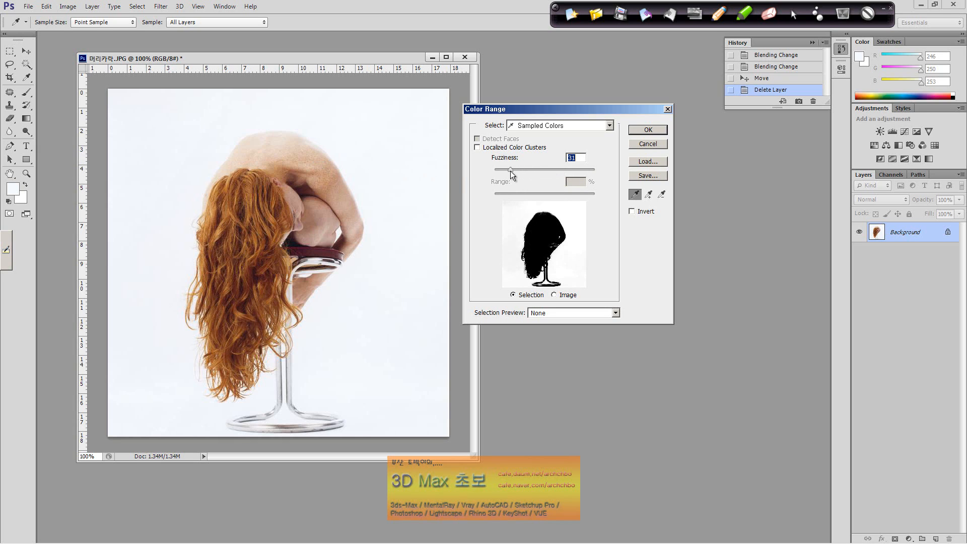
pyautogui.click(654, 130)
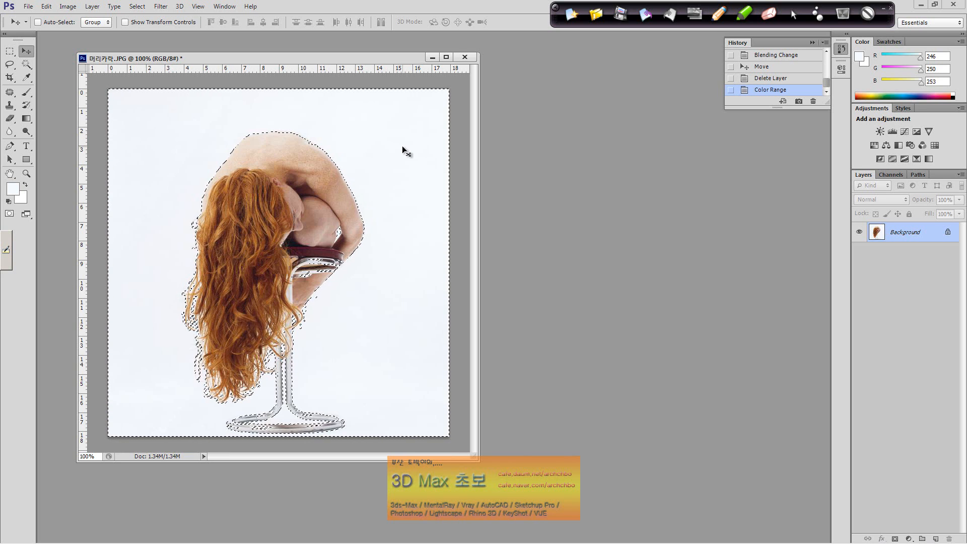
# Convert the locked Background into a regular layer with the default name Layer 0
pyautogui.press('Delete')
pyautogui.click(535, 173)
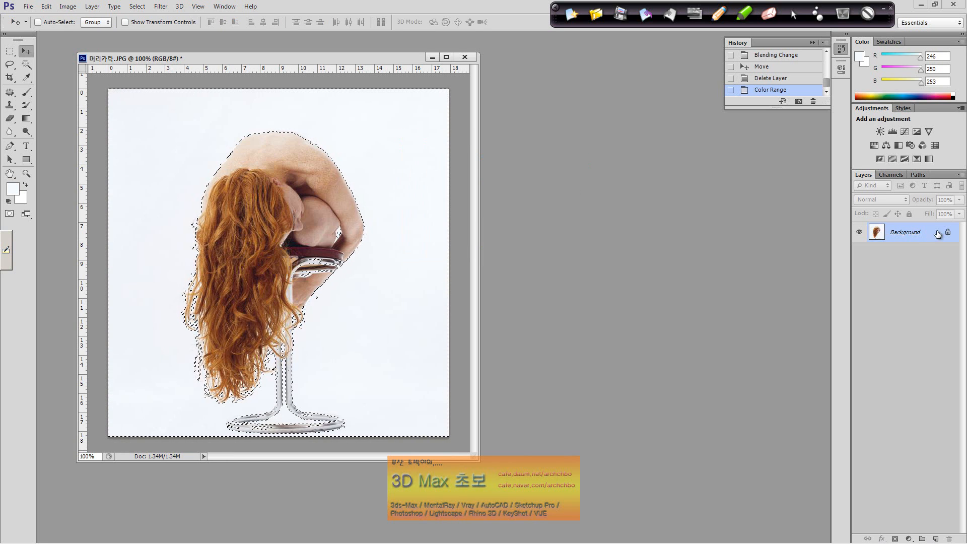
pyautogui.doubleClick(925, 232)
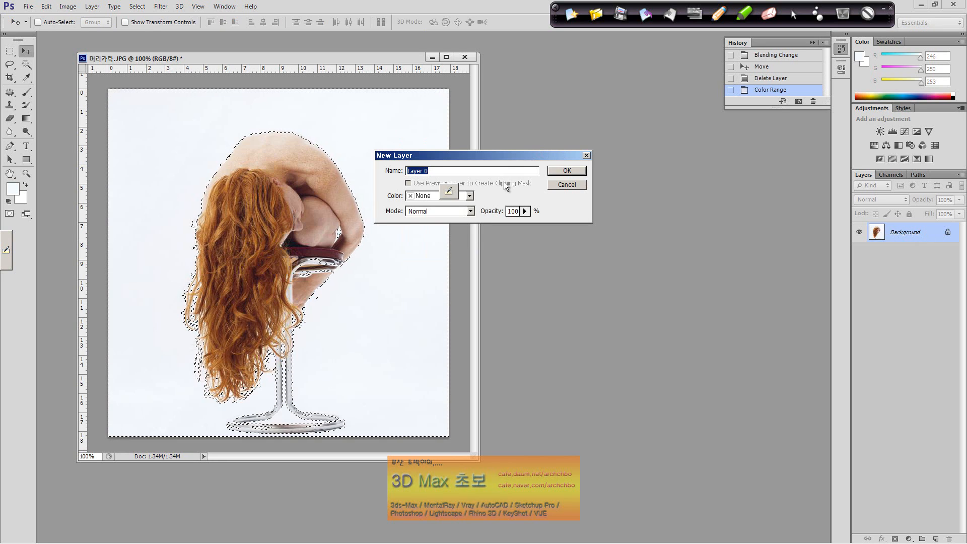
pyautogui.click(582, 170)
# Clear the selected backdrop, inspect the hair edges at 200% zoom, and undo the clearing
pyautogui.press('Delete')
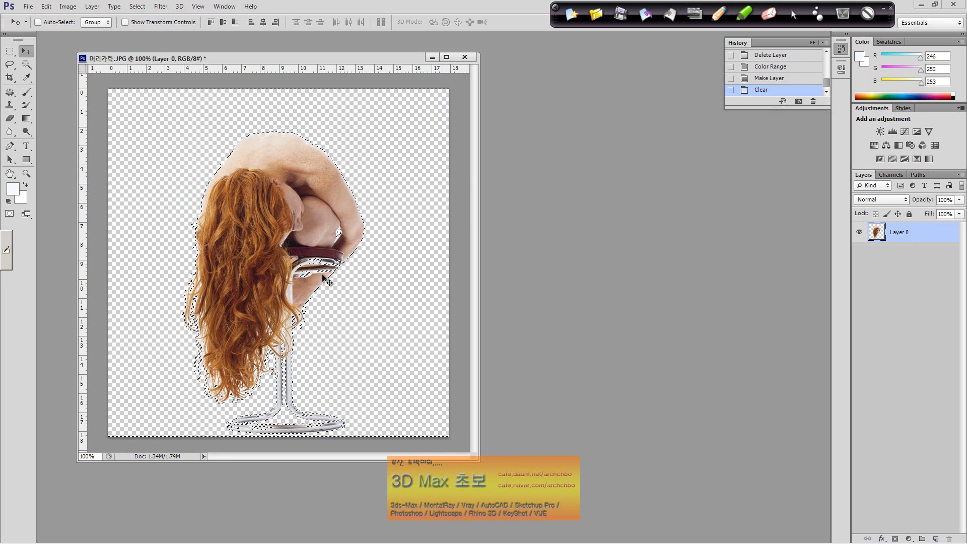
pyautogui.click(27, 174)
pyautogui.click(255, 275)
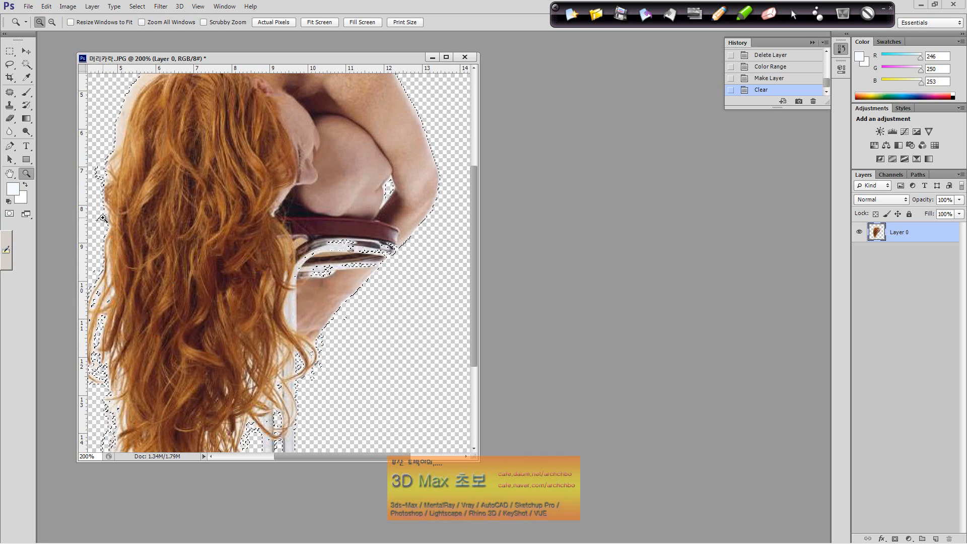
pyautogui.hotkey('ctrl', 'z')
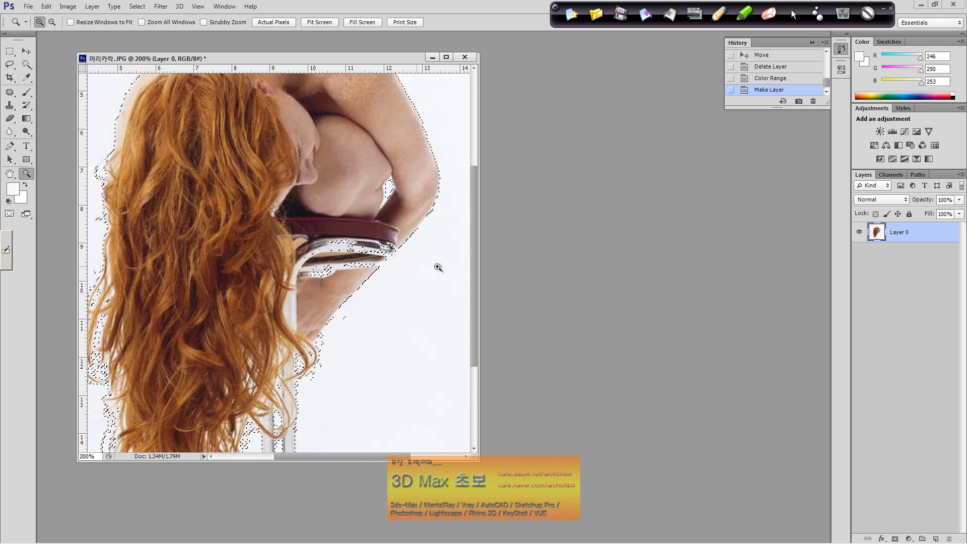
# Deselect everything and reselect the light backdrop with Color Range at a Fuzziness of 104
pyautogui.hotkey('ctrl', 'd')
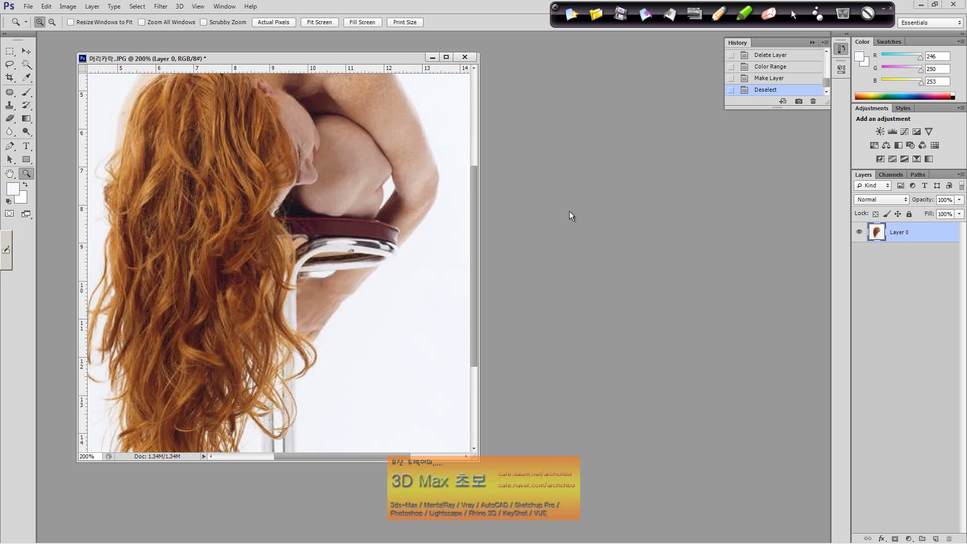
pyautogui.click(145, 10)
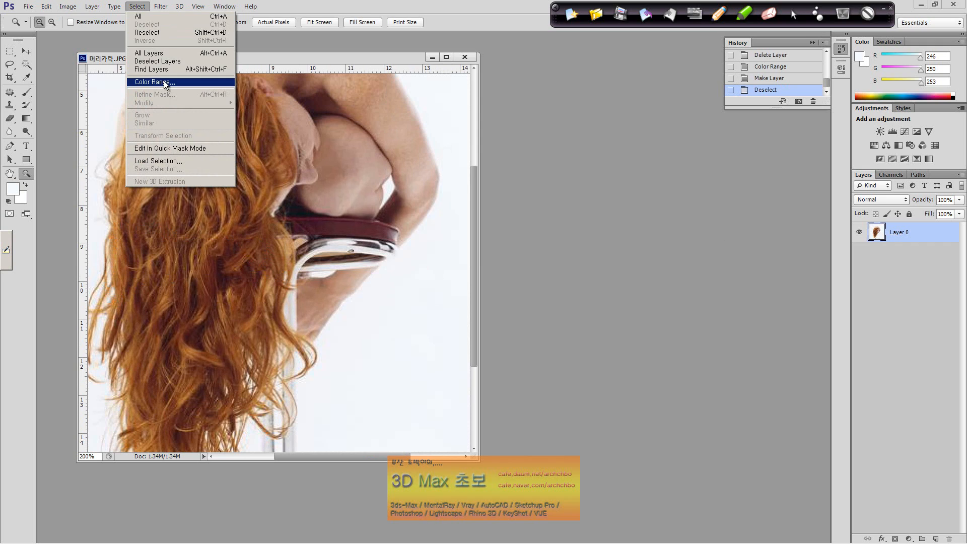
pyautogui.click(154, 82)
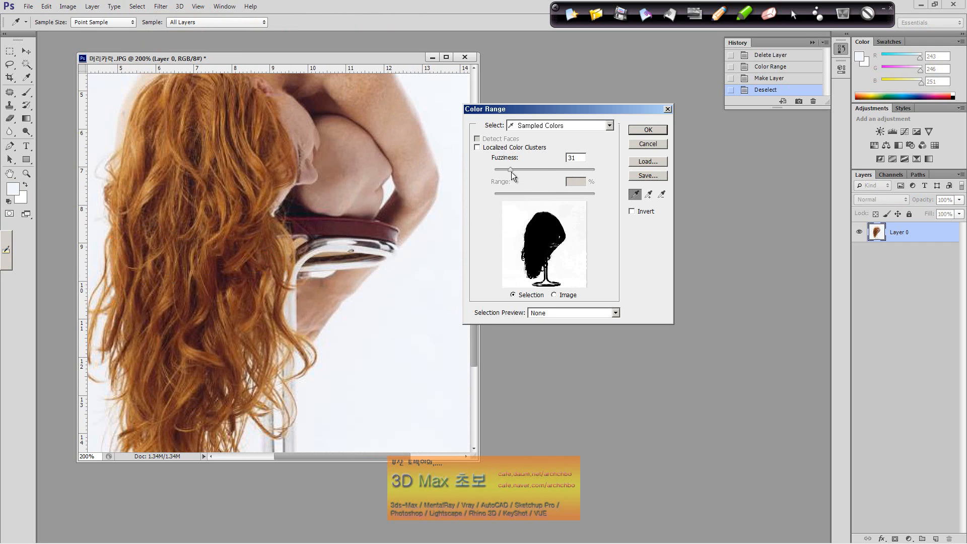
pyautogui.moveTo(512, 171); pyautogui.dragTo(524, 171)
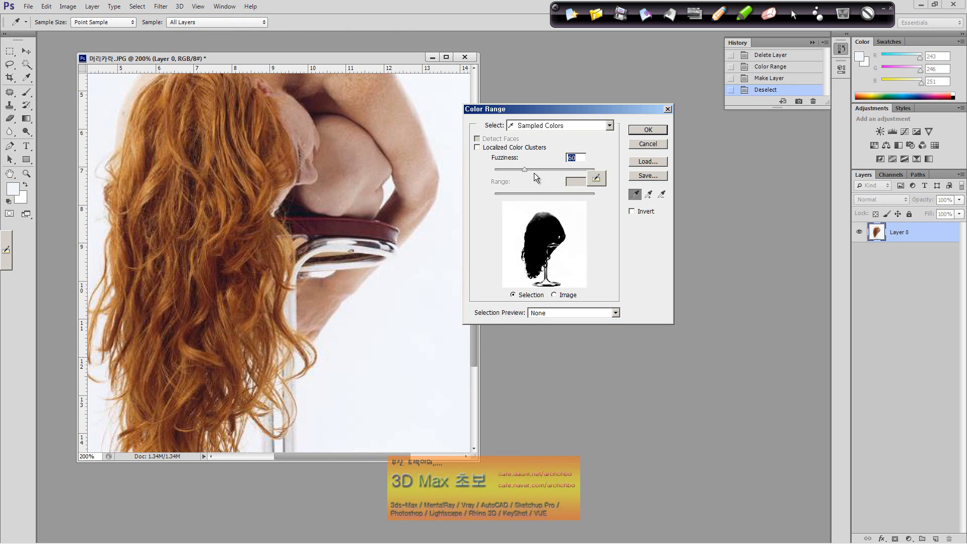
pyautogui.moveTo(525, 172); pyautogui.dragTo(546, 178)
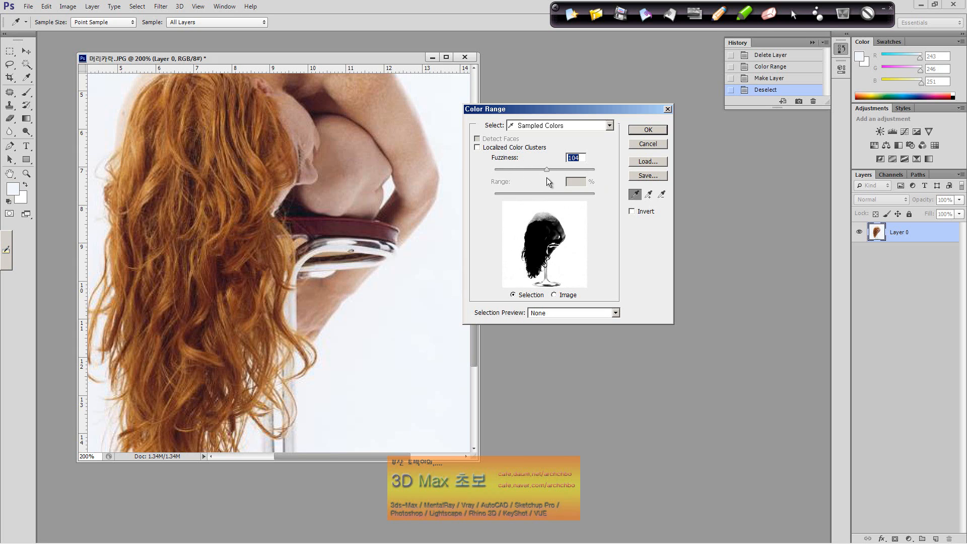
pyautogui.click(648, 129)
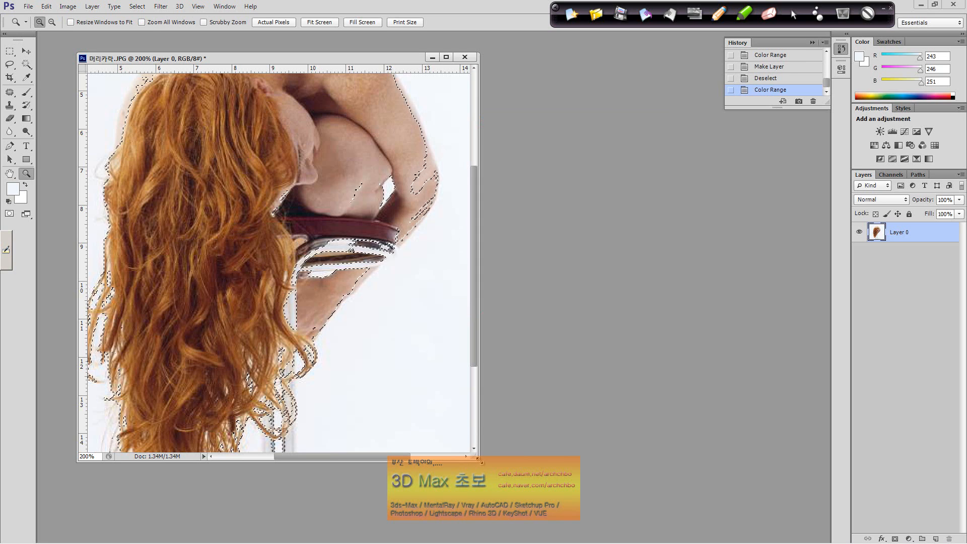
# Subtract the woman's upper back and shoulder beside the hair from the selection with the Lasso tool
pyautogui.moveTo(479, 458); pyautogui.dragTo(759, 517)
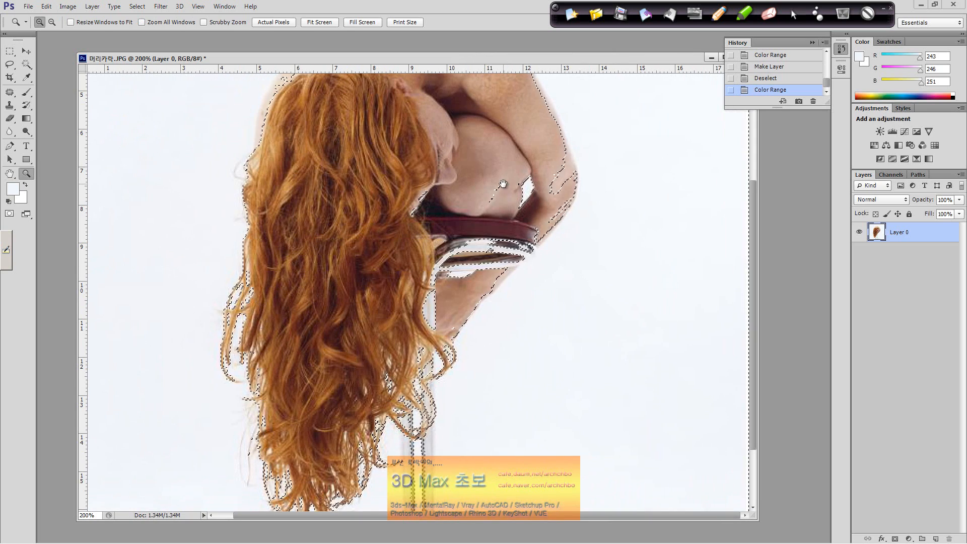
pyautogui.scroll(3, 497, 252)
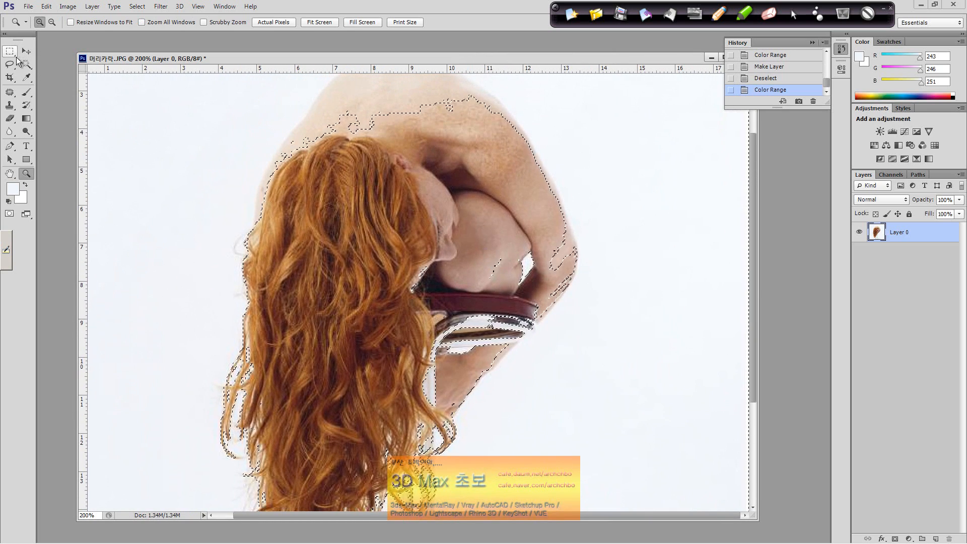
pyautogui.press('l')
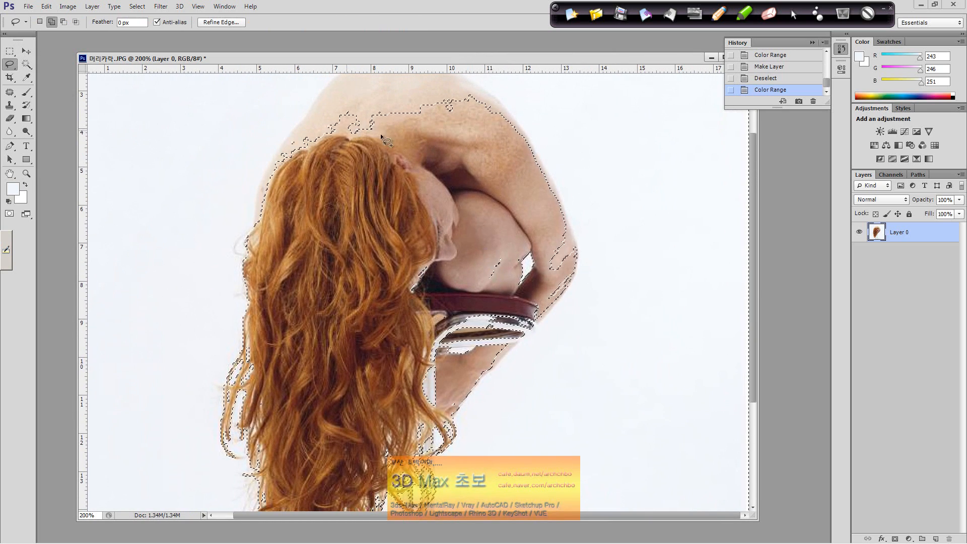
pyautogui.scroll(1, 412, 137)
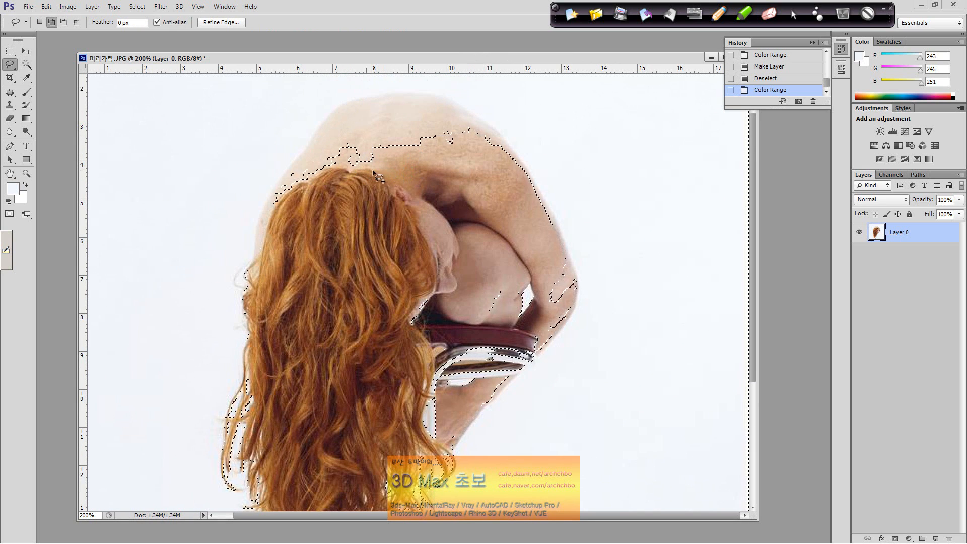
pyautogui.moveTo(389, 170)
pyautogui.mouseDown()
pyautogui.moveTo(338, 158)
pyautogui.moveTo(332, 121)
pyautogui.moveTo(366, 103)
pyautogui.moveTo(441, 100)
pyautogui.moveTo(518, 158)
pyautogui.moveTo(533, 180)
pyautogui.moveTo(539, 221)
pyautogui.moveTo(426, 203)
pyautogui.moveTo(391, 178)
pyautogui.mouseUp()
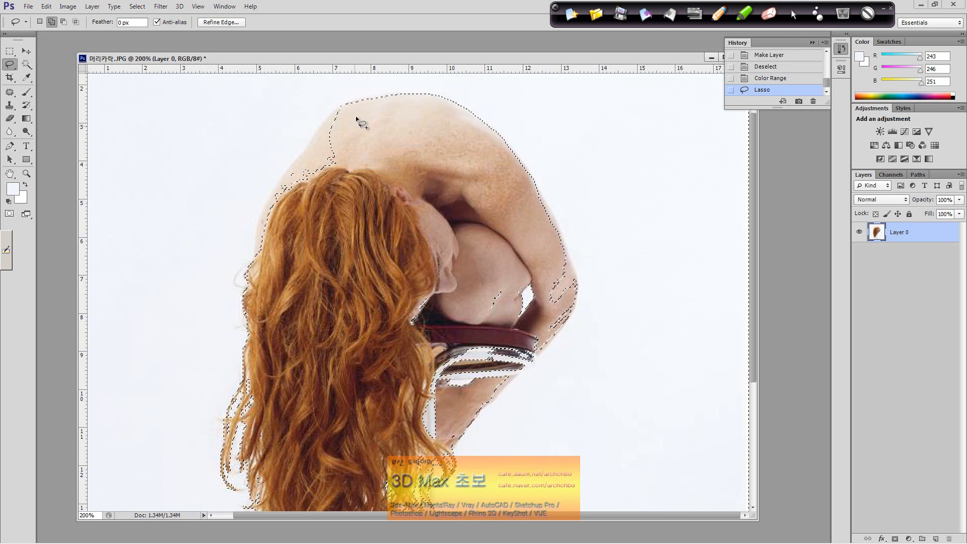
pyautogui.press('alt')
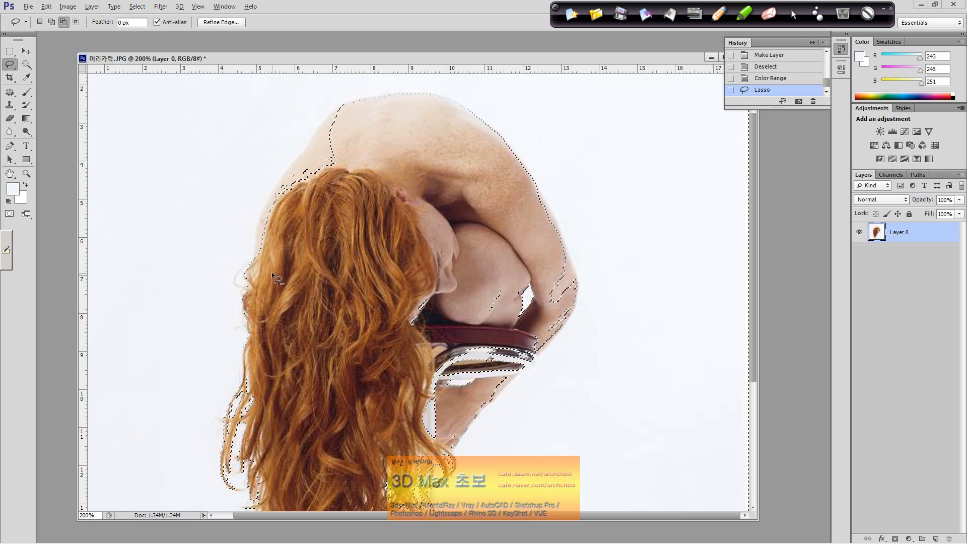
pyautogui.moveTo(255, 246)
pyautogui.mouseDown()
pyautogui.moveTo(272, 194)
pyautogui.moveTo(331, 111)
pyautogui.moveTo(361, 105)
pyautogui.moveTo(356, 186)
pyautogui.mouseUp()
pyautogui.moveTo(280, 261); pyautogui.dragTo(279, 283)
# Subtract the stray patches on the knee and elbow from the selection, following the arm's outline
pyautogui.scroll(-3, 409, 286)
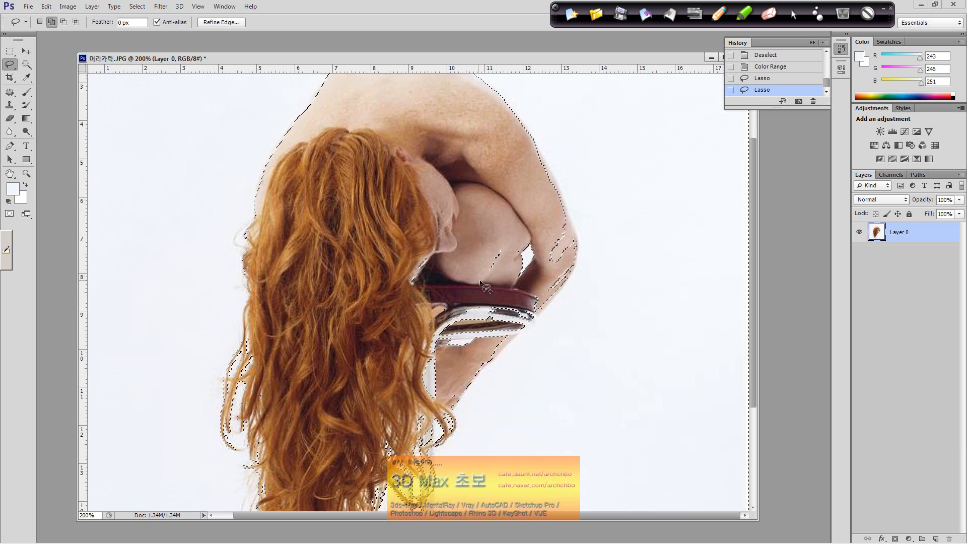
pyautogui.moveTo(477, 253)
pyautogui.mouseDown()
pyautogui.moveTo(480, 226)
pyautogui.moveTo(506, 248)
pyautogui.moveTo(564, 195)
pyautogui.moveTo(579, 229)
pyautogui.moveTo(558, 268)
pyautogui.mouseUp()
pyautogui.moveTo(575, 217)
pyautogui.mouseDown()
pyautogui.moveTo(570, 253)
pyautogui.moveTo(556, 244)
pyautogui.moveTo(575, 218)
pyautogui.mouseUp()
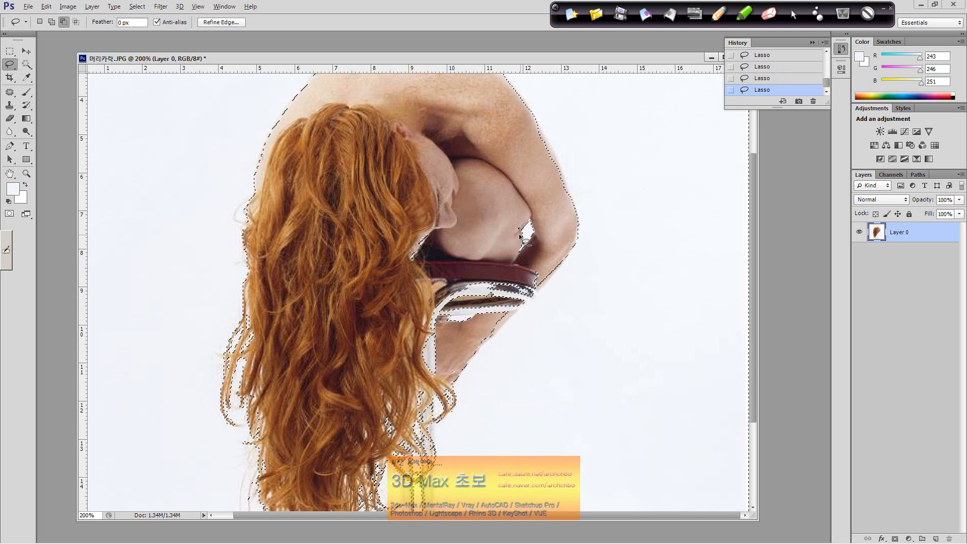
pyautogui.moveTo(517, 233)
pyautogui.mouseDown()
pyautogui.moveTo(519, 219)
pyautogui.moveTo(521, 237)
pyautogui.mouseUp()
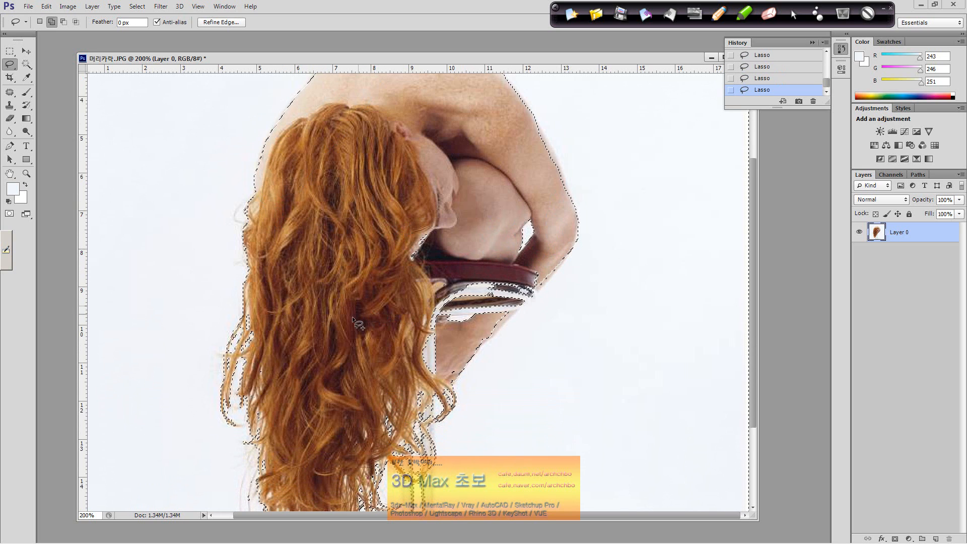
# Check the selection along the figure and subtract the small area between the hair and the seat
pyautogui.scroll(-4, 347, 314)
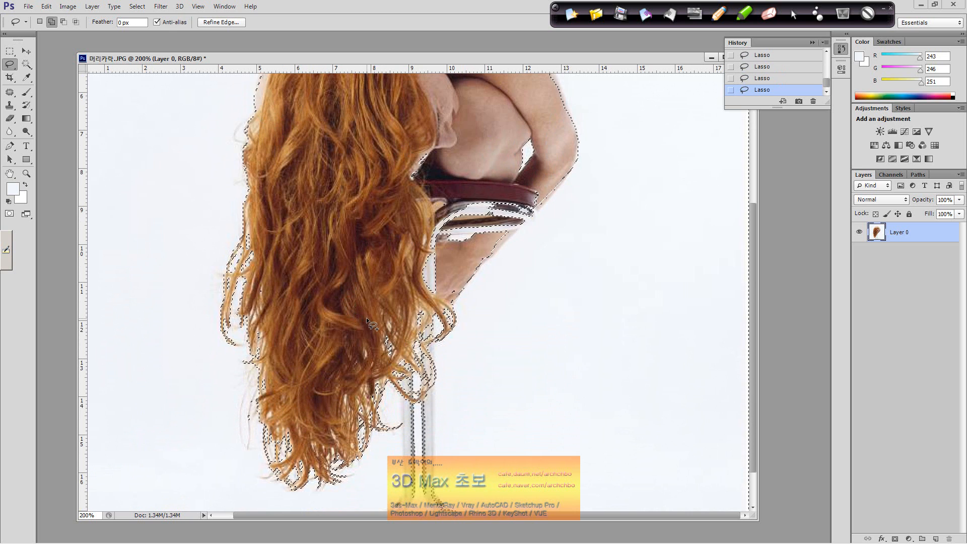
pyautogui.scroll(2, 367, 318)
pyautogui.scroll(3, 371, 320)
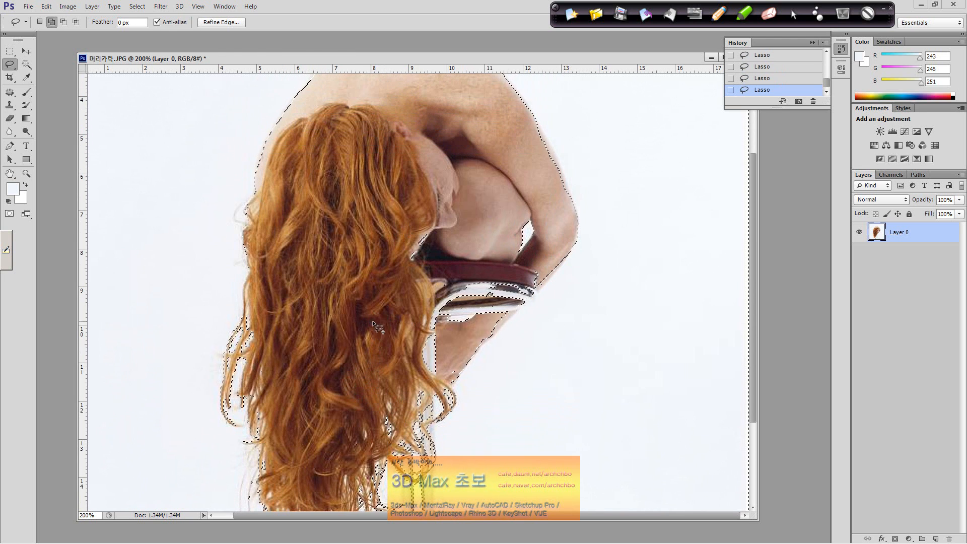
pyautogui.press('alt')
pyautogui.moveTo(422, 285)
pyautogui.mouseDown()
pyautogui.moveTo(402, 271)
pyautogui.moveTo(442, 257)
pyautogui.moveTo(411, 284)
pyautogui.mouseUp()
pyautogui.scroll(2, 417, 286)
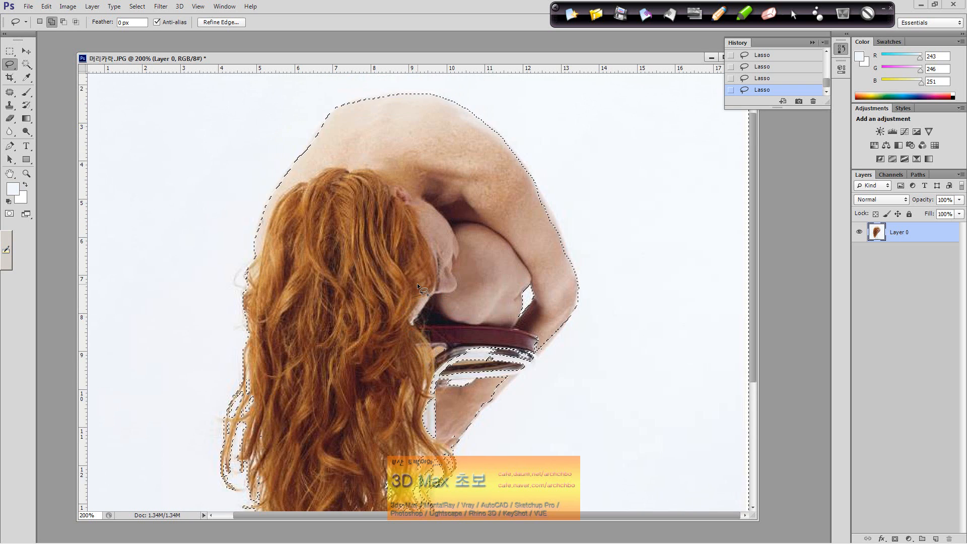
pyautogui.scroll(-5, 417, 284)
pyautogui.scroll(-4, 416, 285)
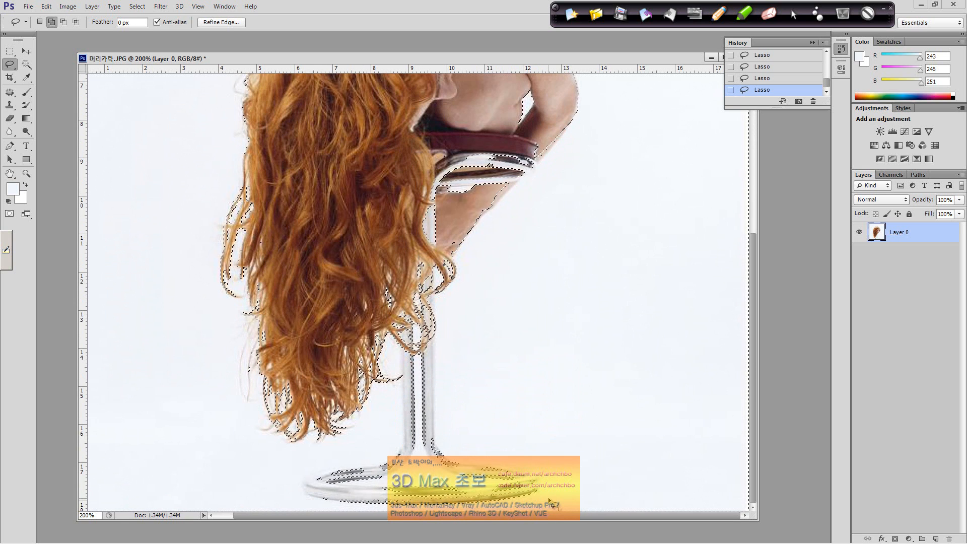
# Subtract the stool's round base and the foot of its stem from the selection with the Lasso tool
pyautogui.press('alt')
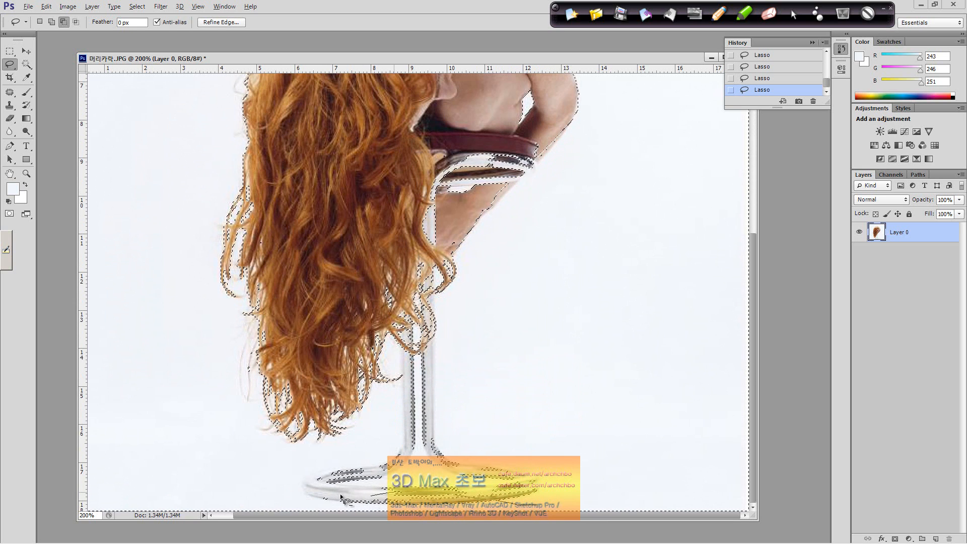
pyautogui.moveTo(508, 465)
pyautogui.mouseDown()
pyautogui.moveTo(554, 517)
pyautogui.moveTo(499, 509)
pyautogui.mouseUp()
pyautogui.moveTo(340, 457)
pyautogui.mouseDown()
pyautogui.moveTo(292, 466)
pyautogui.moveTo(296, 490)
pyautogui.mouseUp()
pyautogui.moveTo(558, 470)
pyautogui.mouseDown()
pyautogui.moveTo(534, 468)
pyautogui.moveTo(511, 497)
pyautogui.moveTo(376, 461)
pyautogui.moveTo(464, 420)
pyautogui.moveTo(491, 481)
pyautogui.mouseUp()
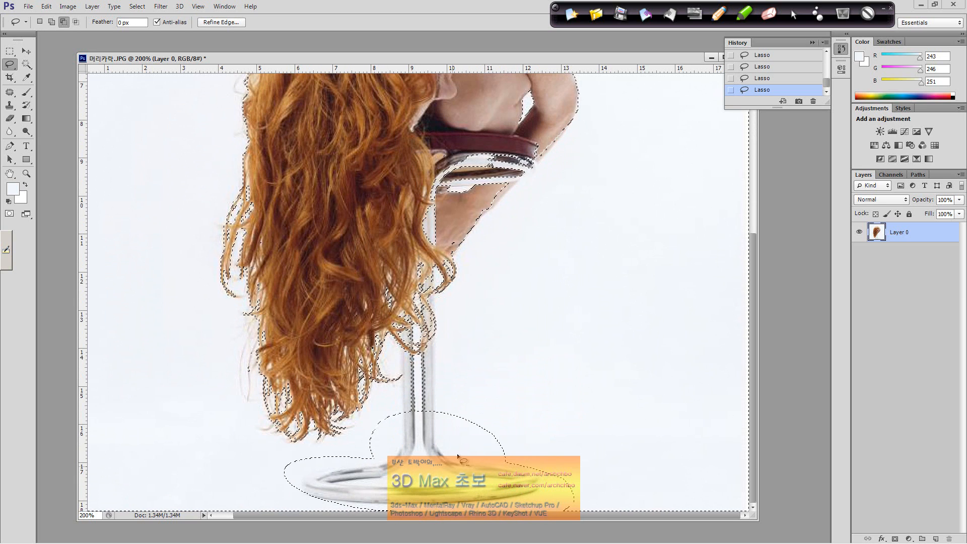
# Step back through the history to undo the Lasso subtractions around the stool's base and stem
pyautogui.moveTo(416, 422)
pyautogui.mouseDown()
pyautogui.moveTo(419, 376)
pyautogui.moveTo(475, 431)
pyautogui.mouseUp()
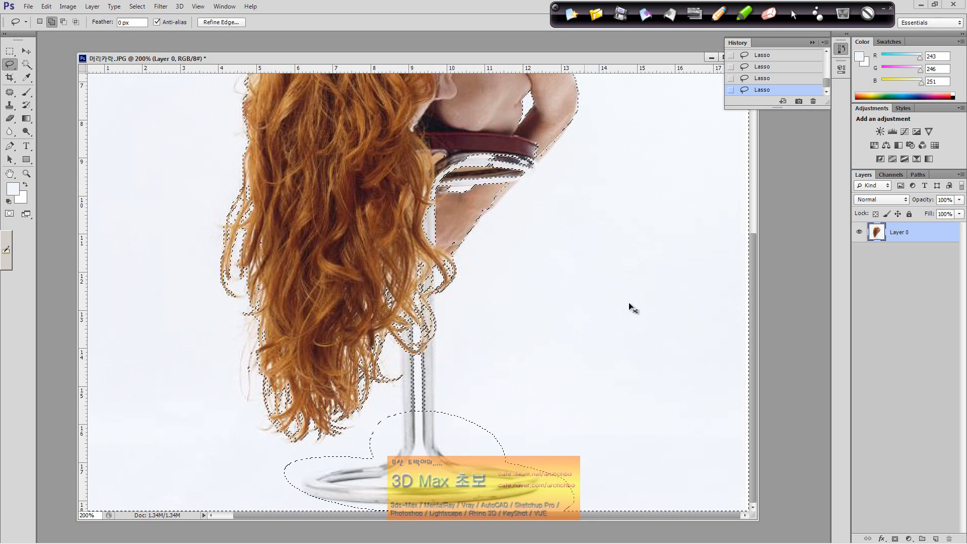
pyautogui.click(766, 78)
pyautogui.hotkey('ctrl', 'alt', 'z')
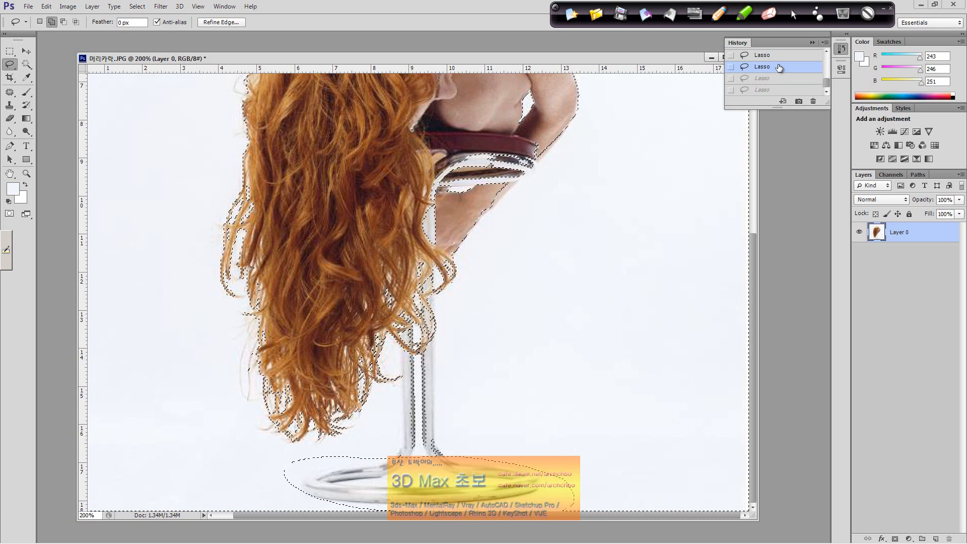
pyautogui.hotkey('ctrl', 'alt', 'z')
pyautogui.hotkey('ctrl', 'shift', 'z')
pyautogui.hotkey('ctrl', 'shift', 'z')
pyautogui.hotkey('ctrl', 'shift', 'z')
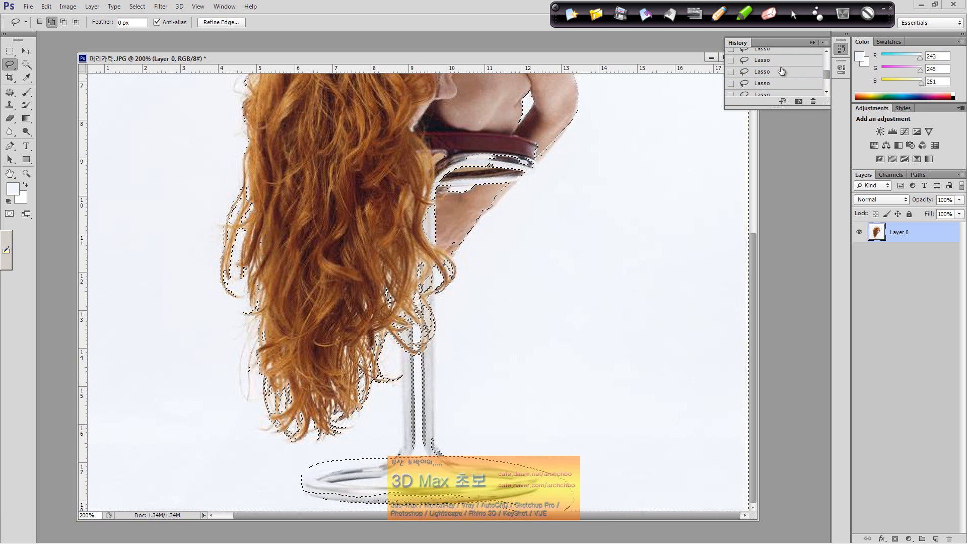
pyautogui.click(792, 80)
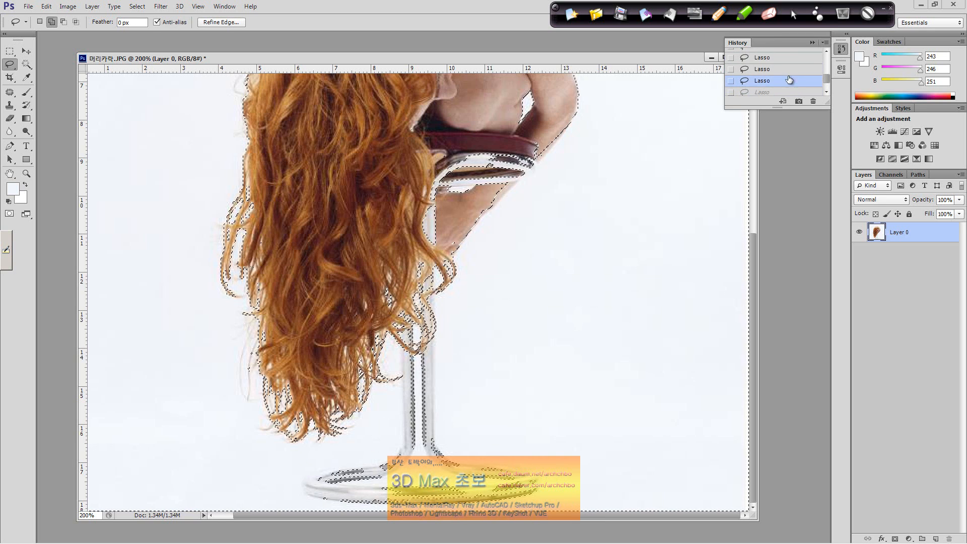
pyautogui.click(793, 70)
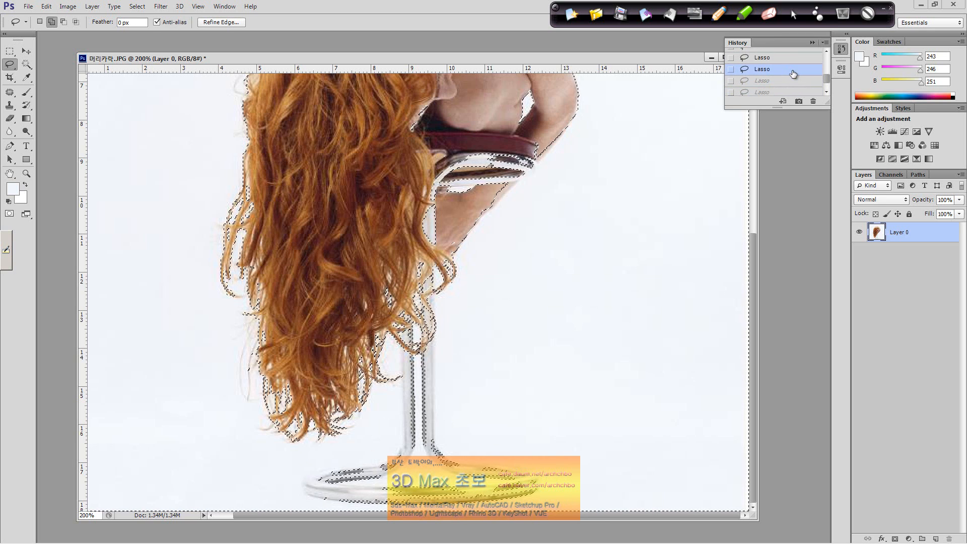
# Subtract the small area between the woman's face, hair and the seat from the selection with the Lasso tool
pyautogui.scroll(3, 637, 184)
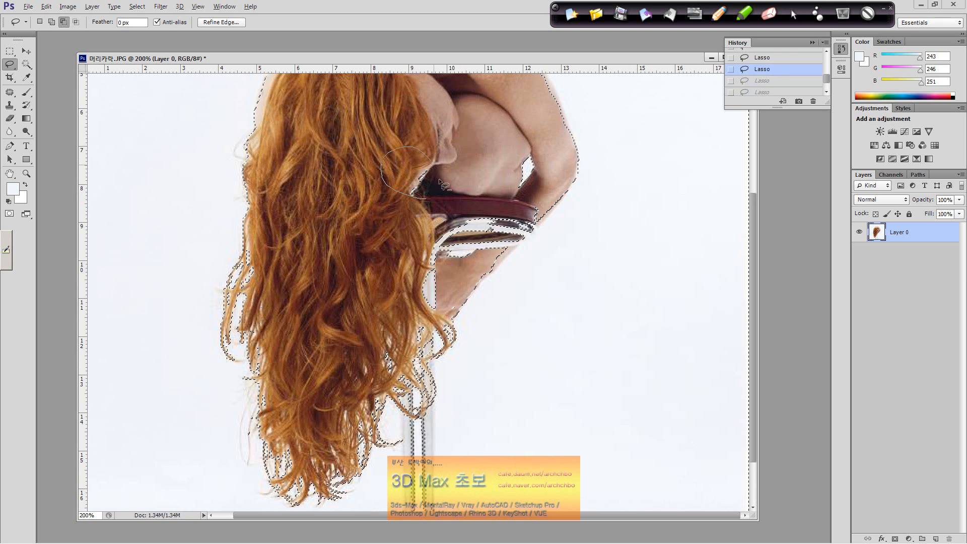
pyautogui.hotkey('ctrl', 'shift', 'z')
pyautogui.hotkey('ctrl', 'shift', 'z')
pyautogui.scroll(3, 427, 217)
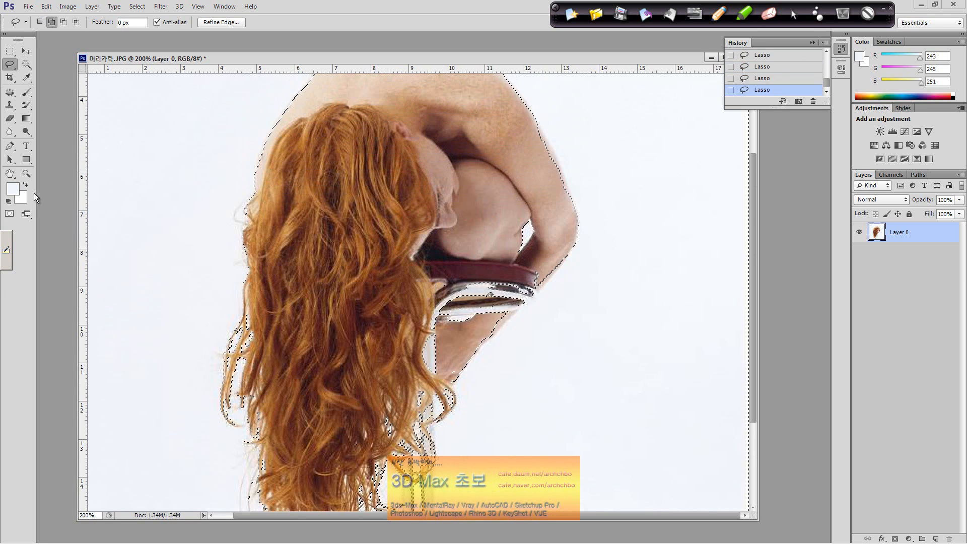
# Try deleting the selected white backdrop and deselecting, and step back in the history to before the deletion
pyautogui.doubleClick(26, 173)
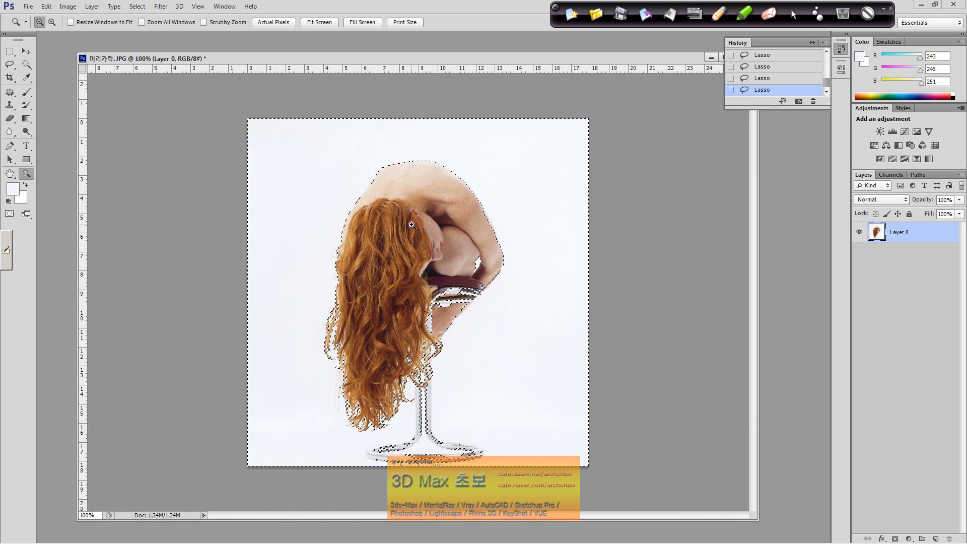
pyautogui.press('Delete')
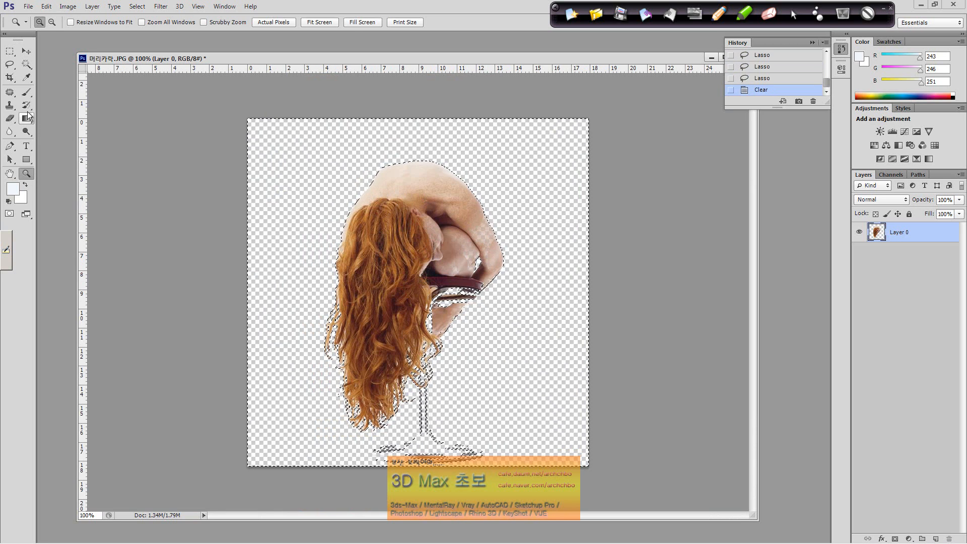
pyautogui.press('v')
pyautogui.hotkey('ctrl', 'd')
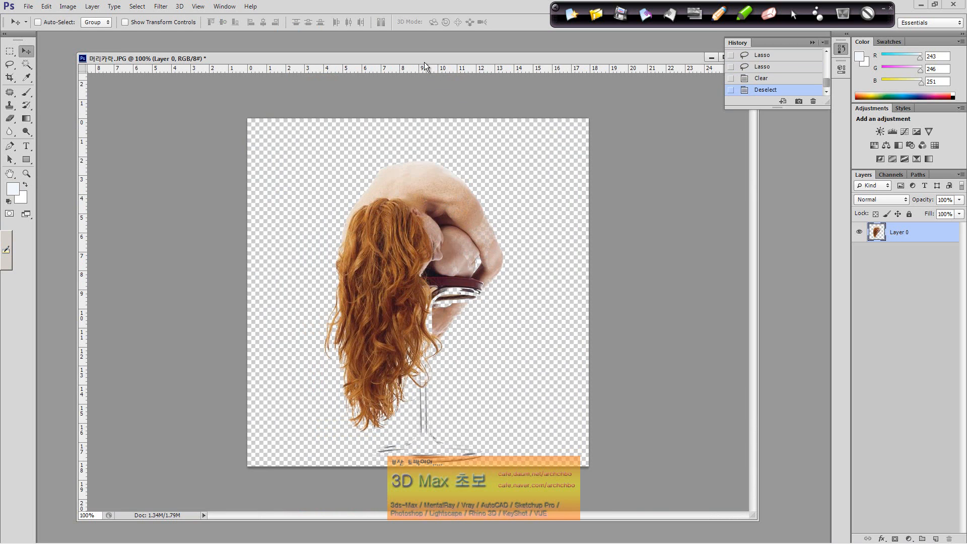
pyautogui.moveTo(425, 63); pyautogui.dragTo(559, 65)
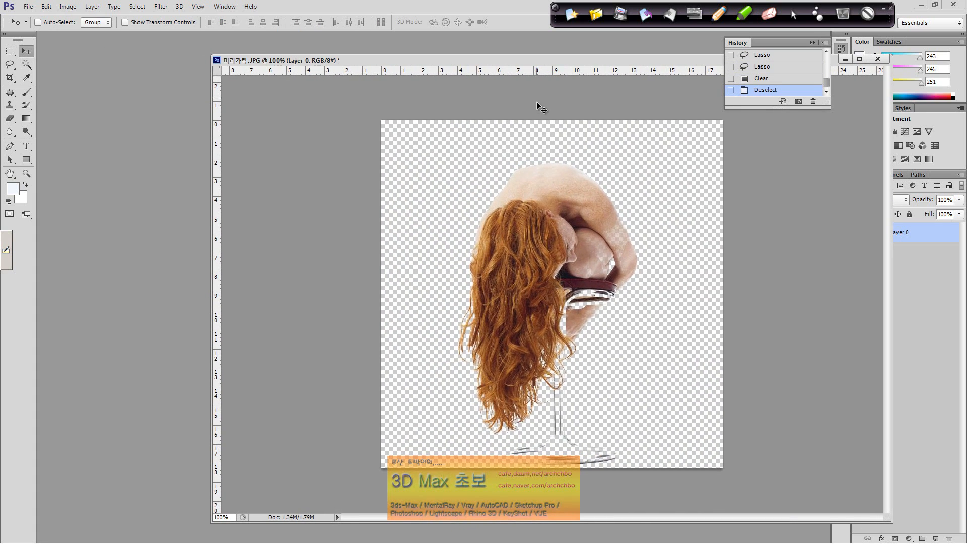
pyautogui.scroll(1, 781, 81)
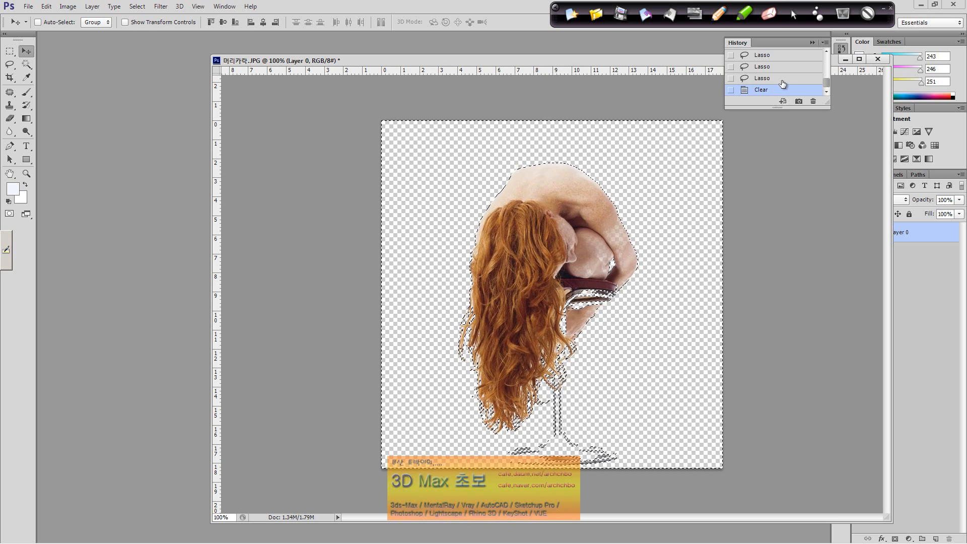
pyautogui.click(784, 80)
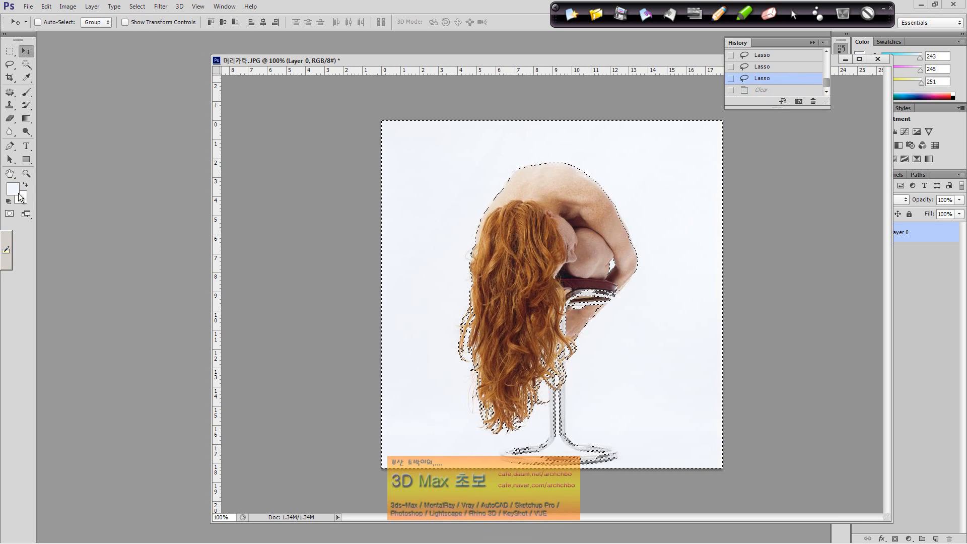
# Refine the selection's edge along the outer side of the upper arm with the Lasso tool
pyautogui.click(27, 175)
pyautogui.click(635, 272)
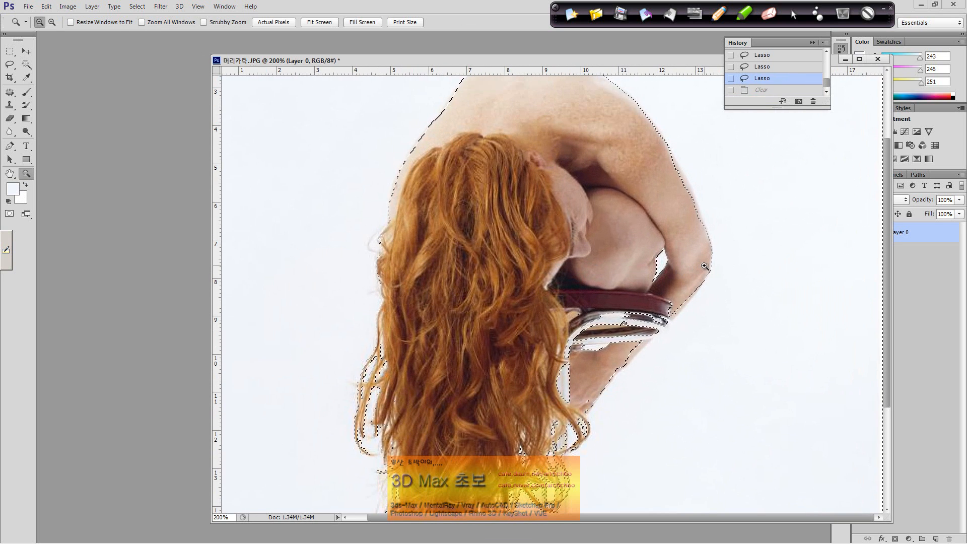
pyautogui.click(705, 265)
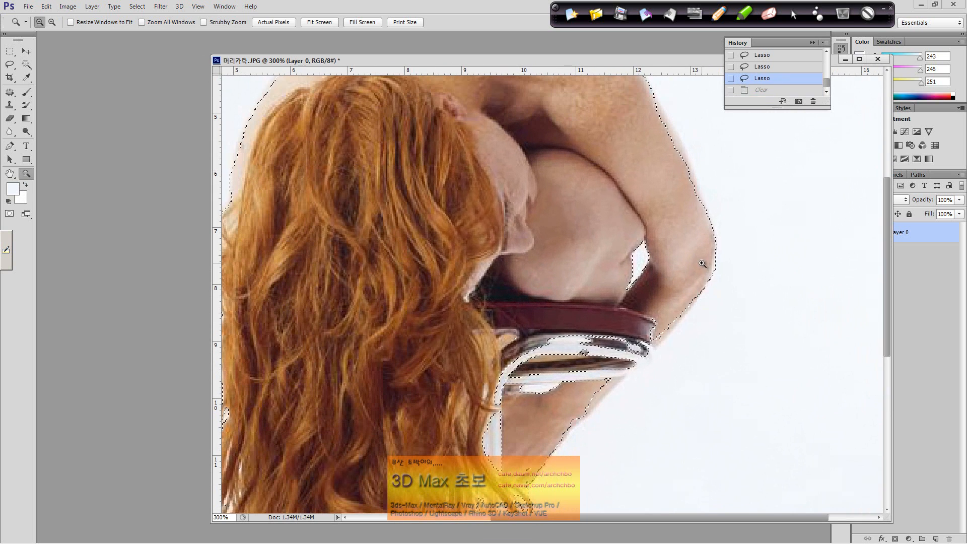
pyautogui.click(10, 64)
pyautogui.scroll(3, 610, 188)
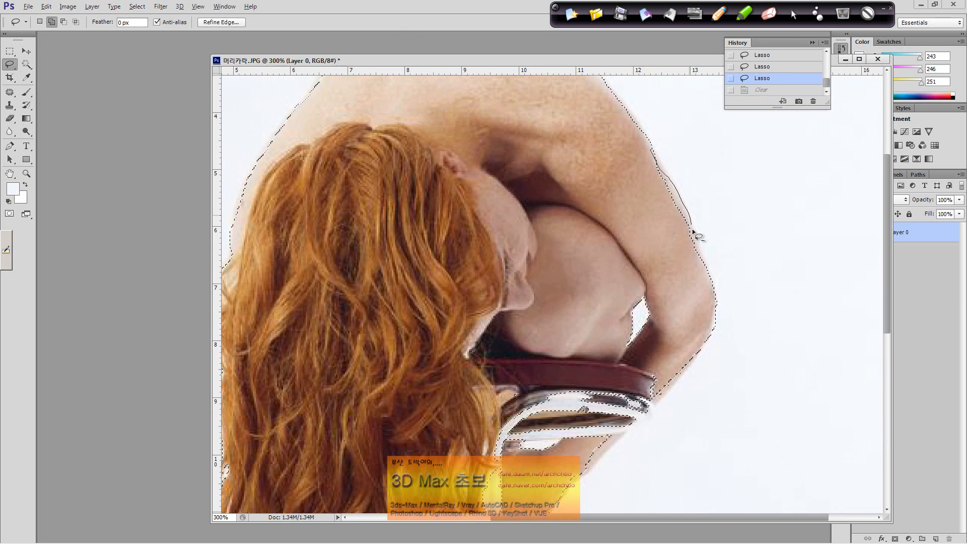
pyautogui.moveTo(651, 151); pyautogui.dragTo(653, 153)
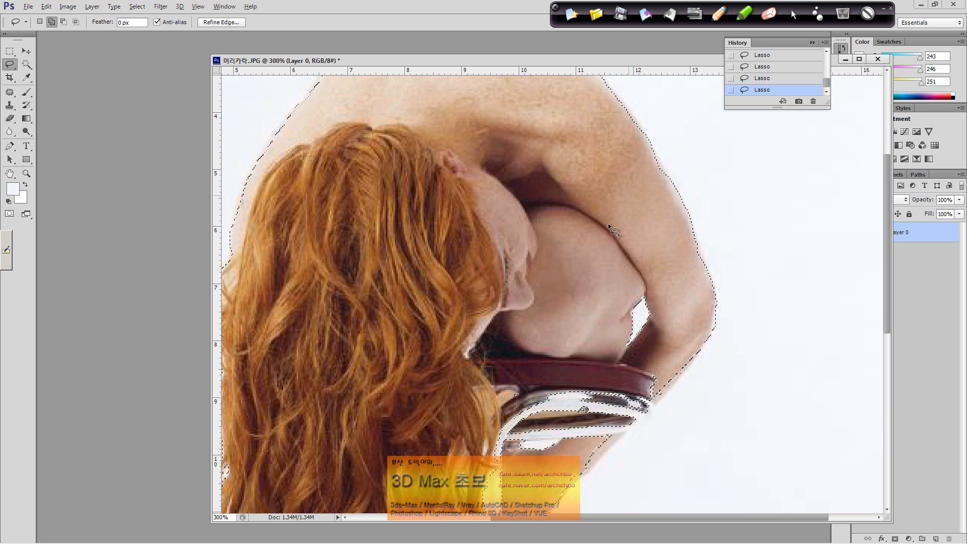
pyautogui.scroll(3, 550, 254)
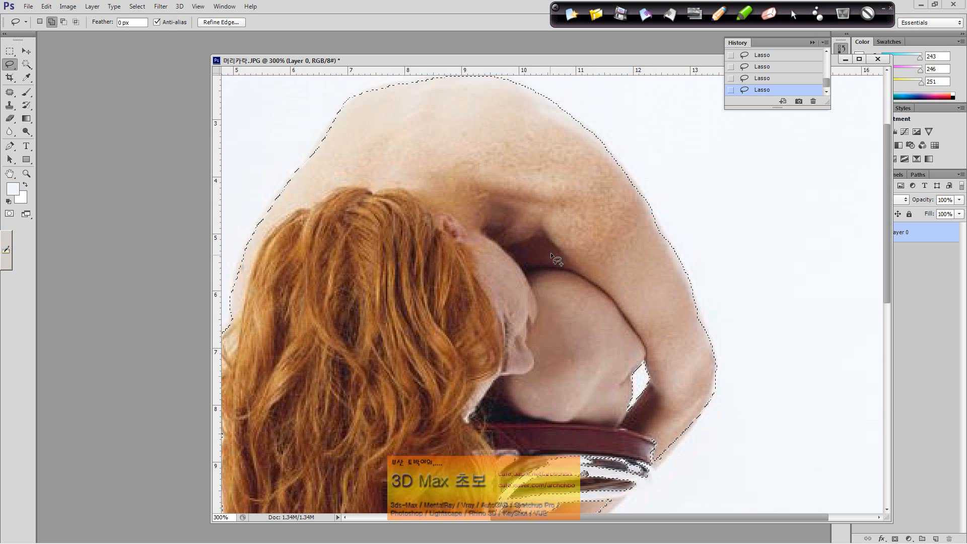
# Subtract the chrome frame under the seat from the selection and refine the selection's edge along the elbow and forearm
pyautogui.scroll(-3, 552, 252)
pyautogui.scroll(-5, 553, 253)
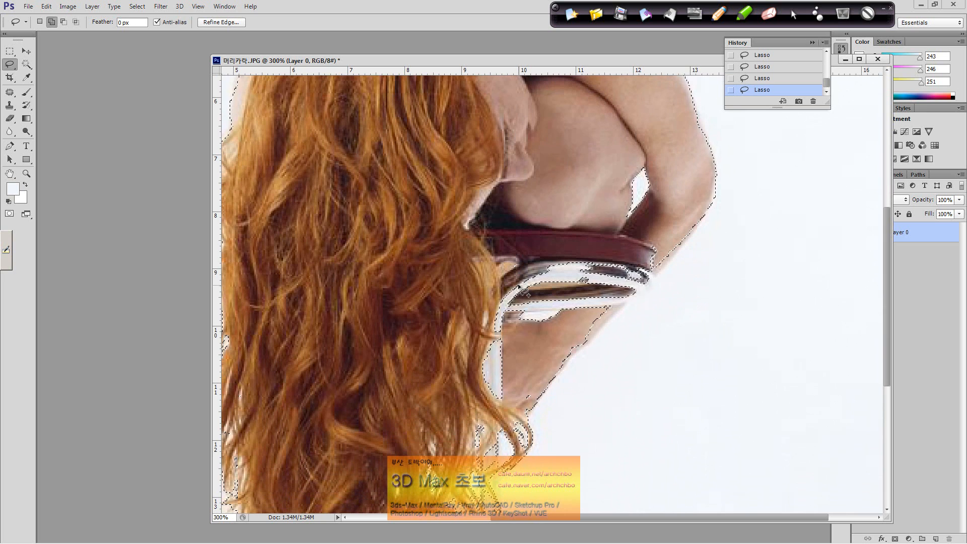
pyautogui.scroll(-2, 519, 313)
pyautogui.press('alt')
pyautogui.moveTo(511, 360)
pyautogui.mouseDown()
pyautogui.moveTo(469, 322)
pyautogui.moveTo(490, 243)
pyautogui.mouseUp()
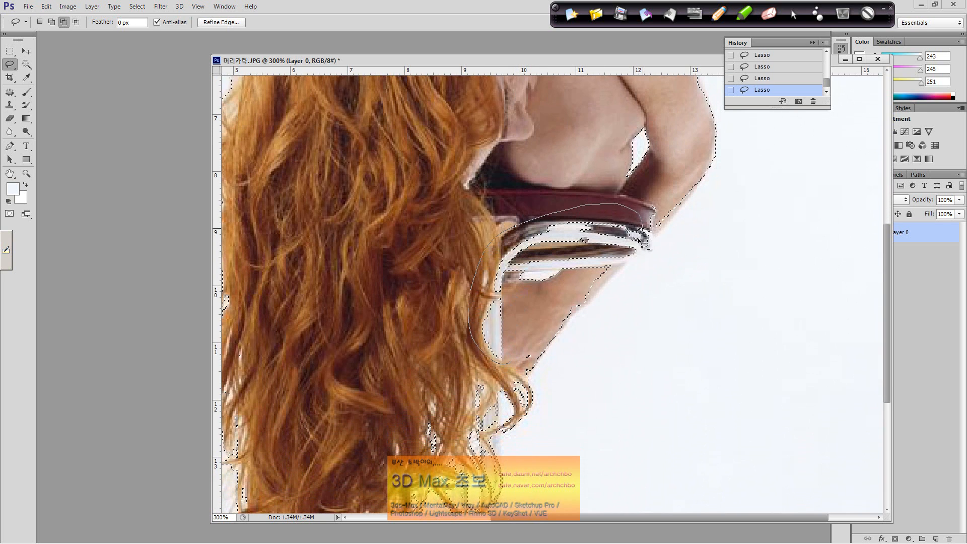
pyautogui.moveTo(640, 240)
pyautogui.mouseDown()
pyautogui.moveTo(539, 356)
pyautogui.moveTo(510, 362)
pyautogui.mouseUp()
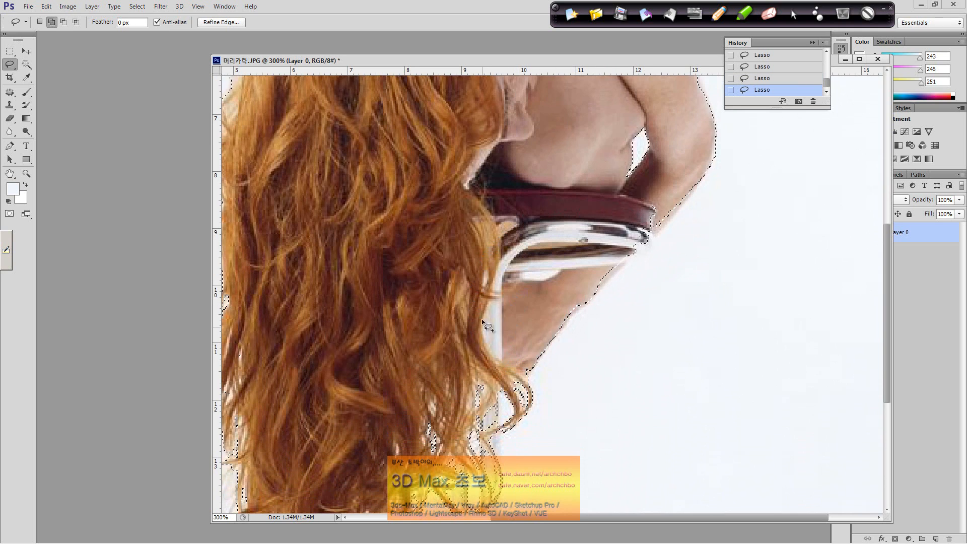
pyautogui.moveTo(702, 167)
pyautogui.mouseDown()
pyautogui.moveTo(616, 273)
pyautogui.moveTo(587, 289)
pyautogui.moveTo(601, 241)
pyautogui.moveTo(656, 183)
pyautogui.moveTo(703, 166)
pyautogui.mouseUp()
pyautogui.scroll(2, 547, 228)
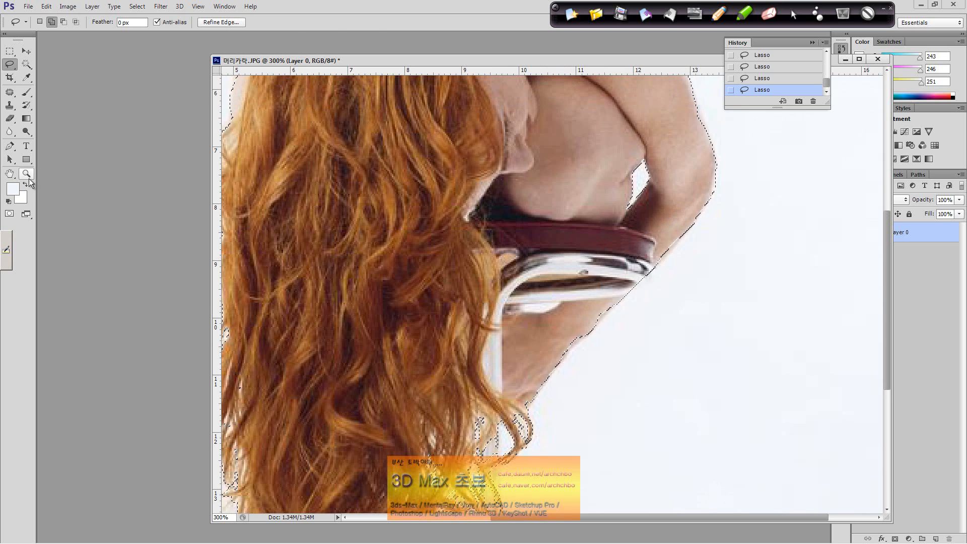
# Delete the selected white backdrop from the layer at 100% zoom and clear the selection
pyautogui.doubleClick(27, 174)
pyautogui.press('Delete')
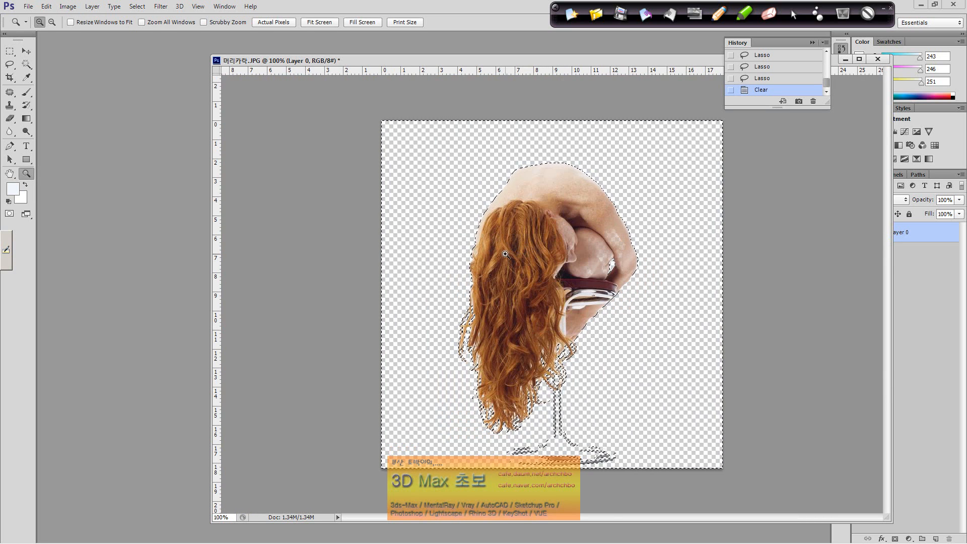
pyautogui.hotkey('ctrl', 'shift', 's')
pyautogui.click(626, 290)
pyautogui.hotkey('ctrl', 'd')
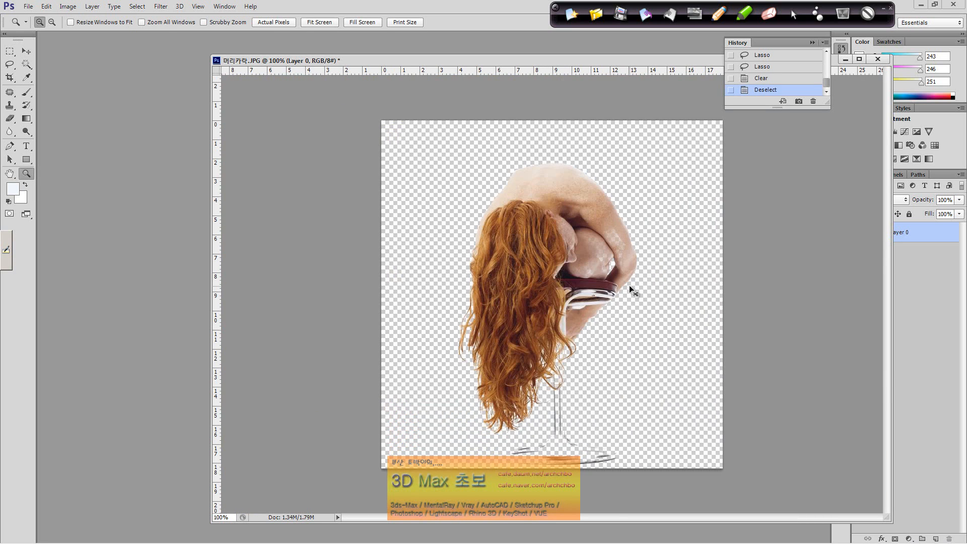
# Open DarkTeak.jpg from the RansomActive Finished Woods II folder, inside Ransom in the Source drive's Mapping_So folder
pyautogui.click(28, 52)
pyautogui.hotkey('ctrl', 'o')
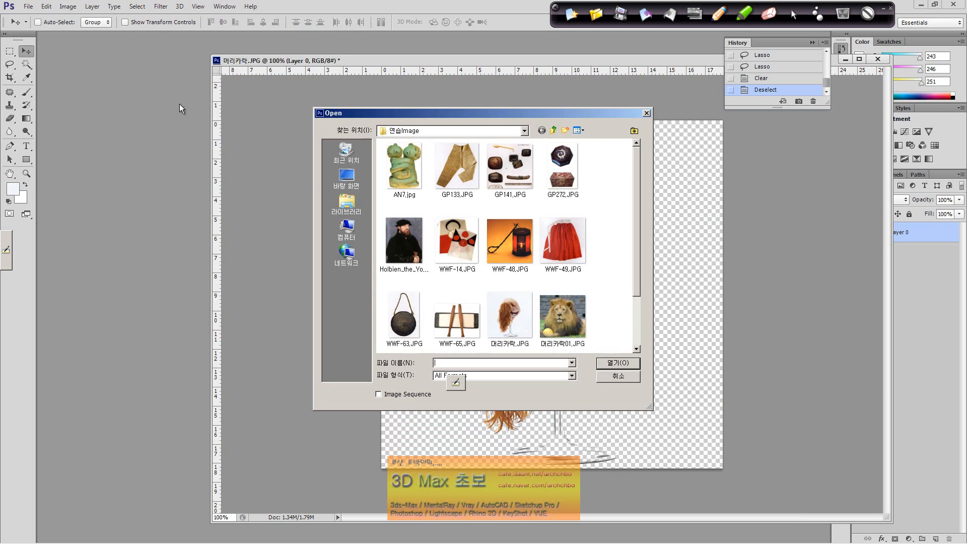
pyautogui.click(455, 135)
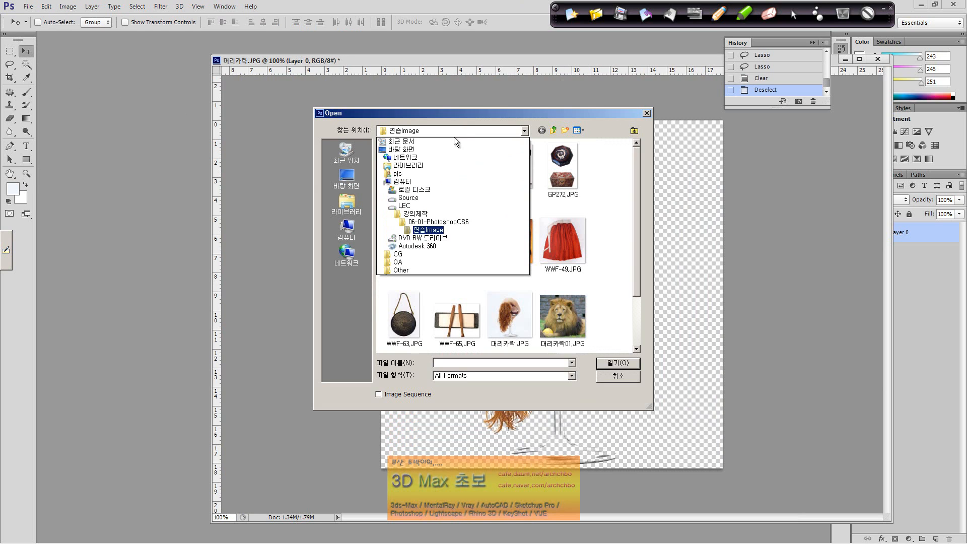
pyautogui.click(440, 210)
pyautogui.doubleClick(415, 169)
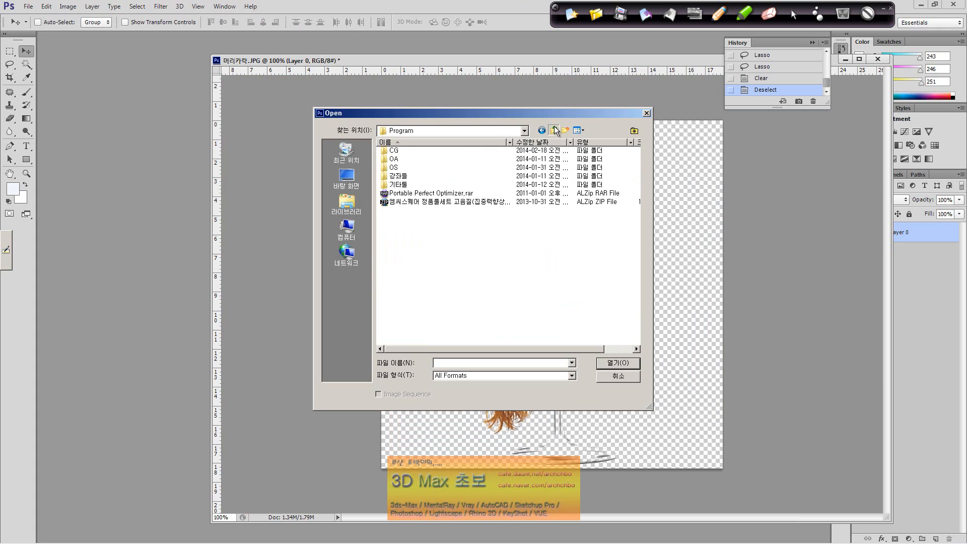
pyautogui.click(554, 131)
pyautogui.doubleClick(410, 172)
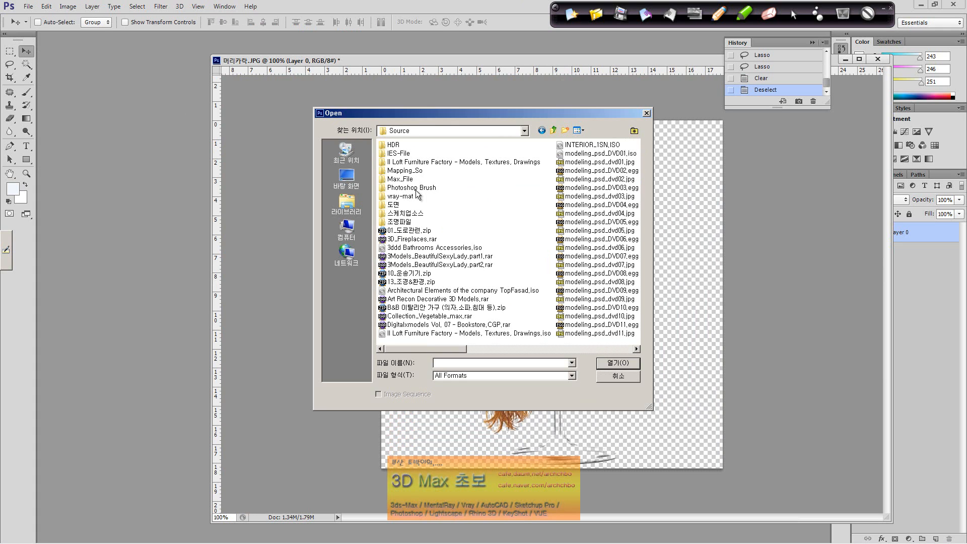
pyautogui.doubleClick(406, 170)
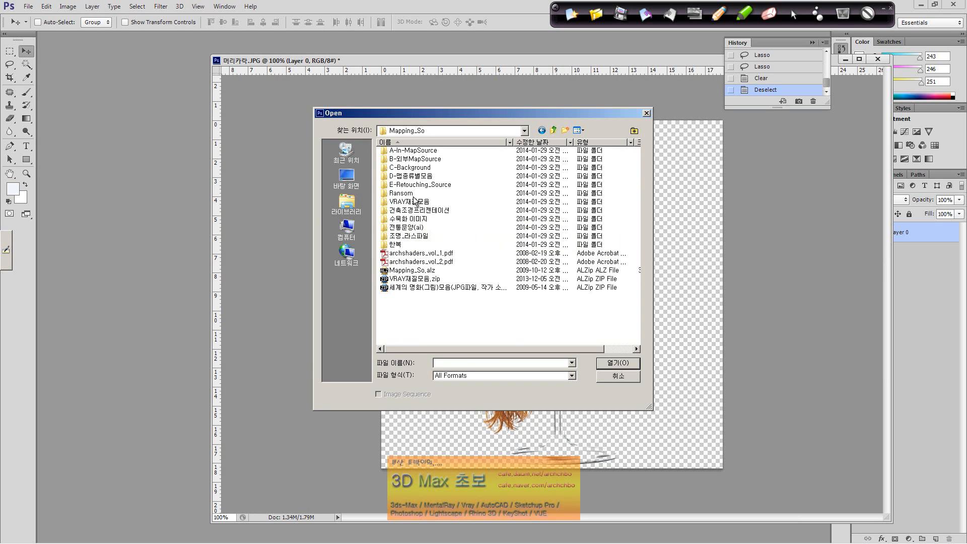
pyautogui.doubleClick(416, 192)
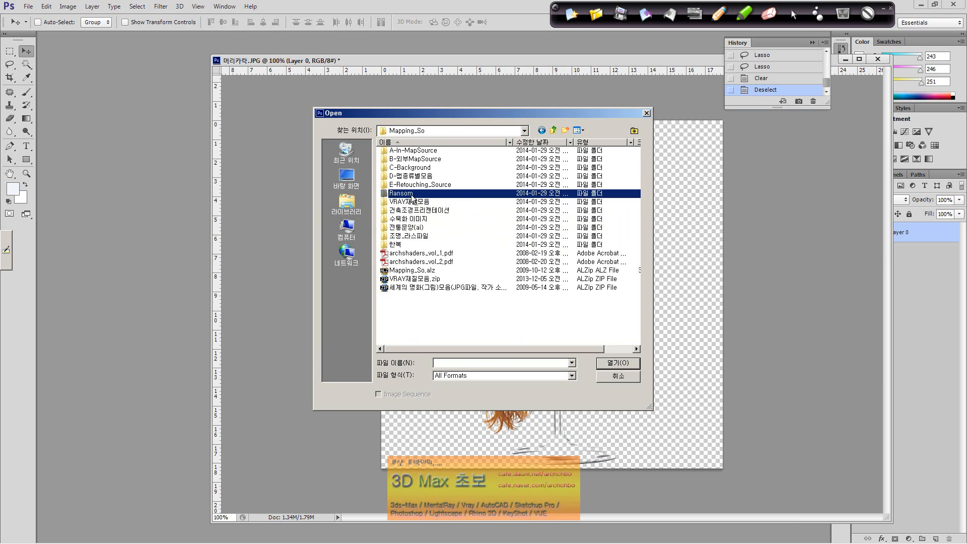
pyautogui.doubleClick(476, 184)
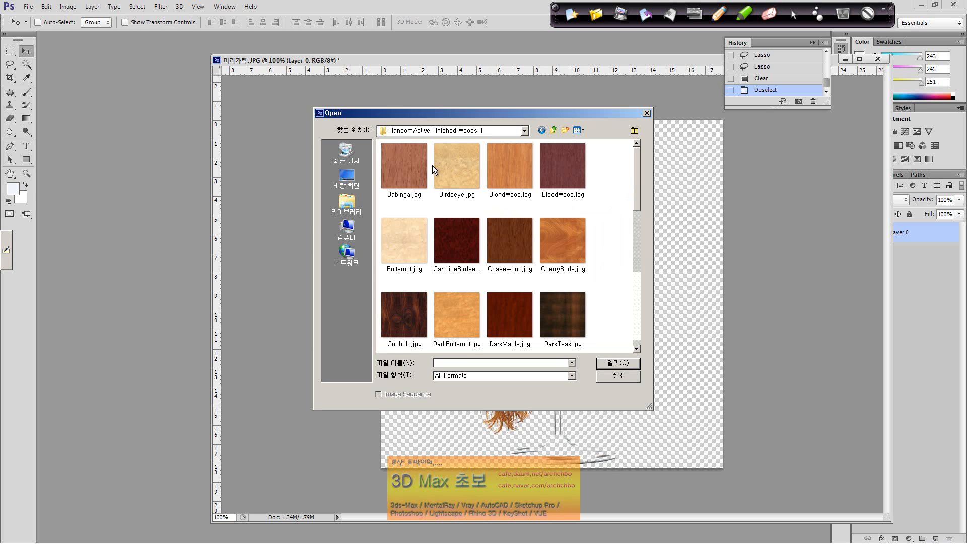
pyautogui.doubleClick(562, 313)
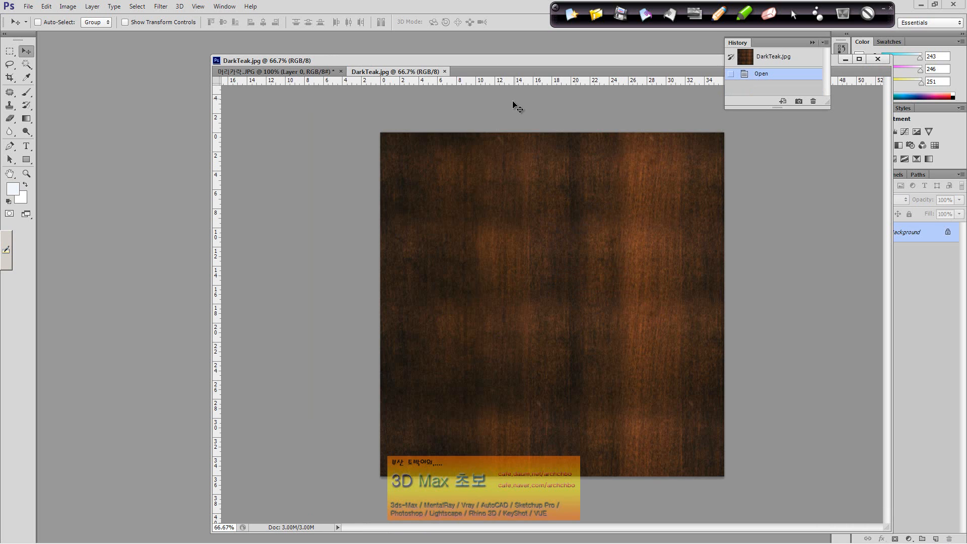
# Float the DarkTeak image in its own window and copy the cut-out woman onto the lower middle of the wood texture
pyautogui.moveTo(416, 71); pyautogui.dragTo(263, 38)
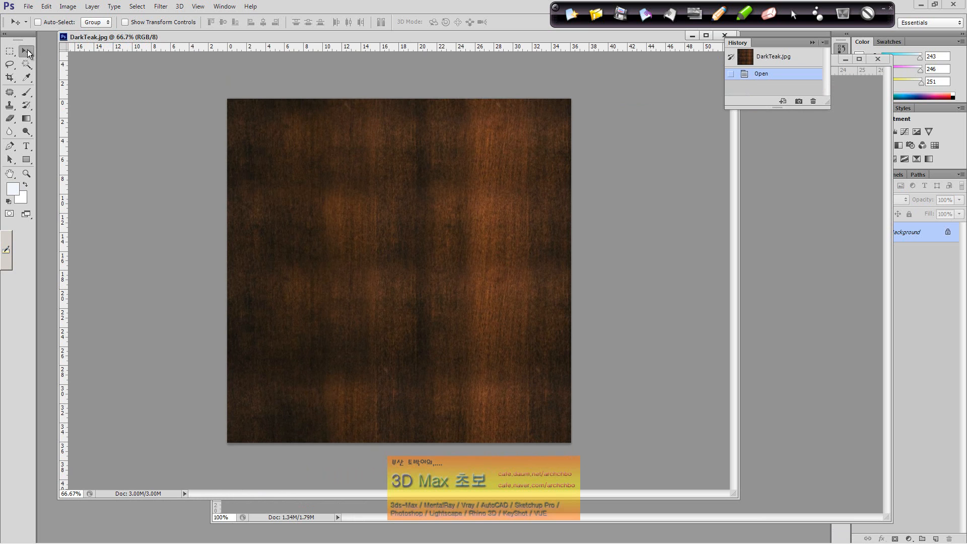
pyautogui.click(767, 371)
pyautogui.moveTo(767, 371); pyautogui.dragTo(190, 232)
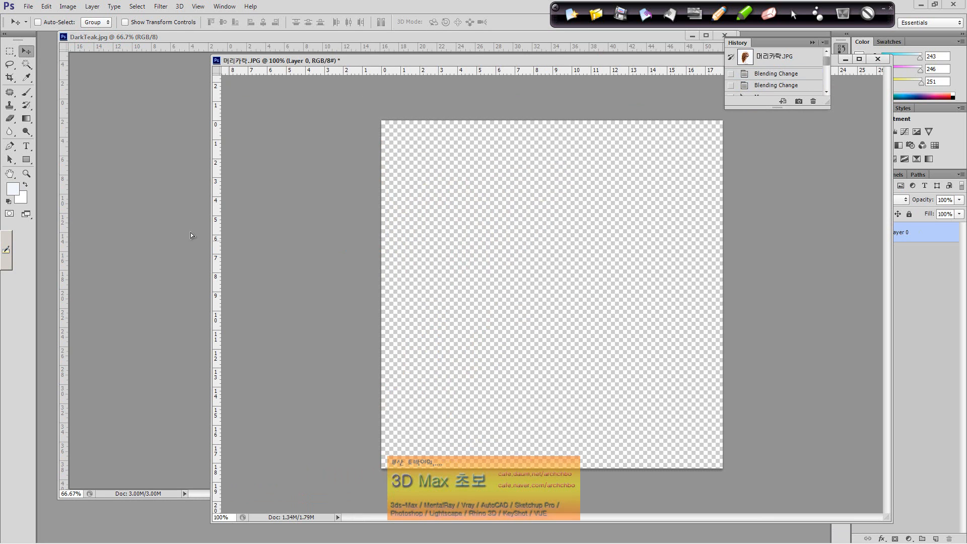
pyautogui.moveTo(291, 238); pyautogui.dragTo(426, 341)
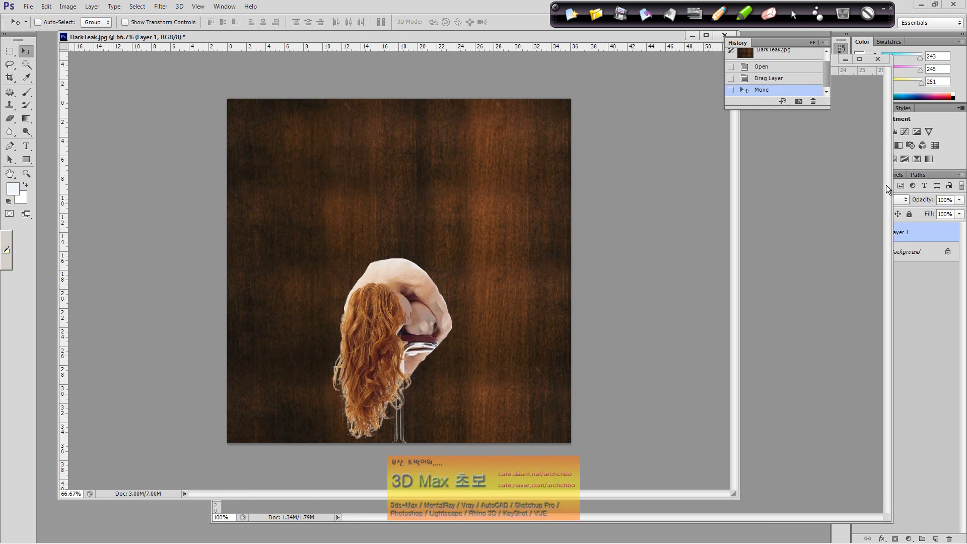
pyautogui.click(878, 59)
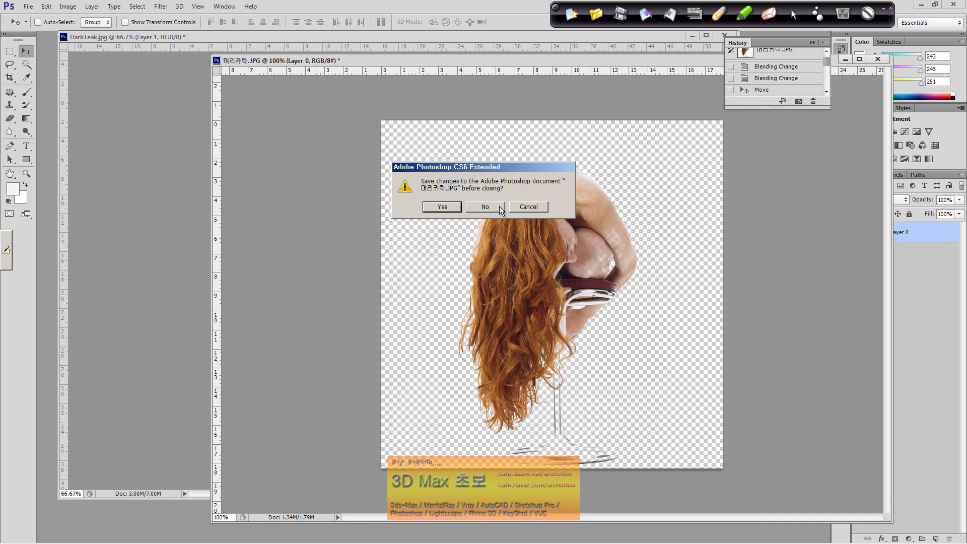
pyautogui.click(527, 206)
pyautogui.click(188, 251)
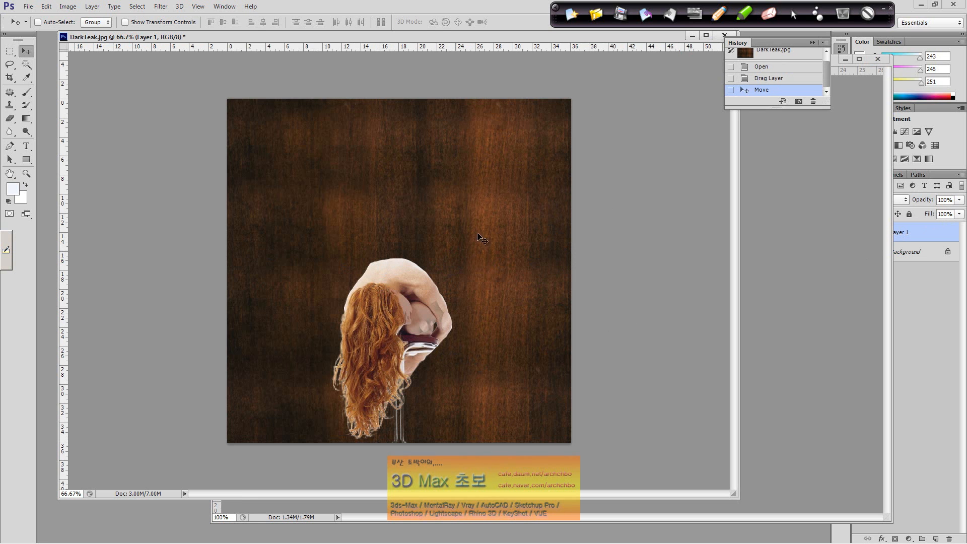
# Close the DarkTeak composite and the cut-out woman's image without saving either one
pyautogui.moveTo(580, 39); pyautogui.dragTo(553, 63)
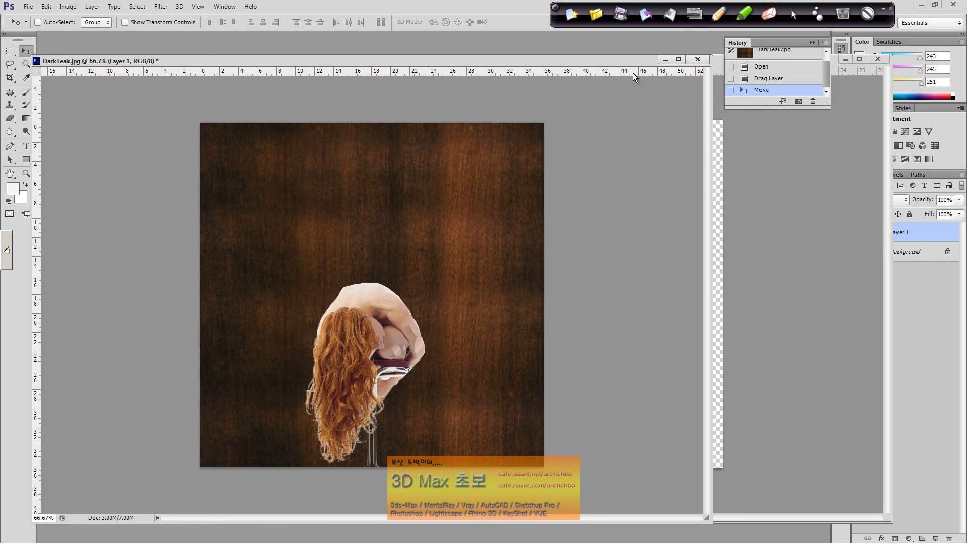
pyautogui.click(698, 60)
pyautogui.click(485, 207)
pyautogui.moveTo(619, 65); pyautogui.dragTo(424, 61)
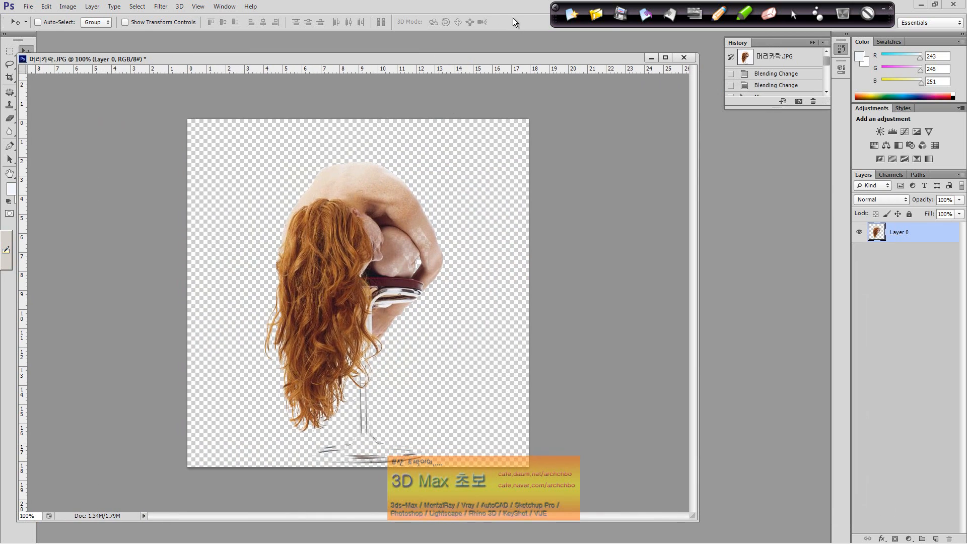
pyautogui.click(684, 58)
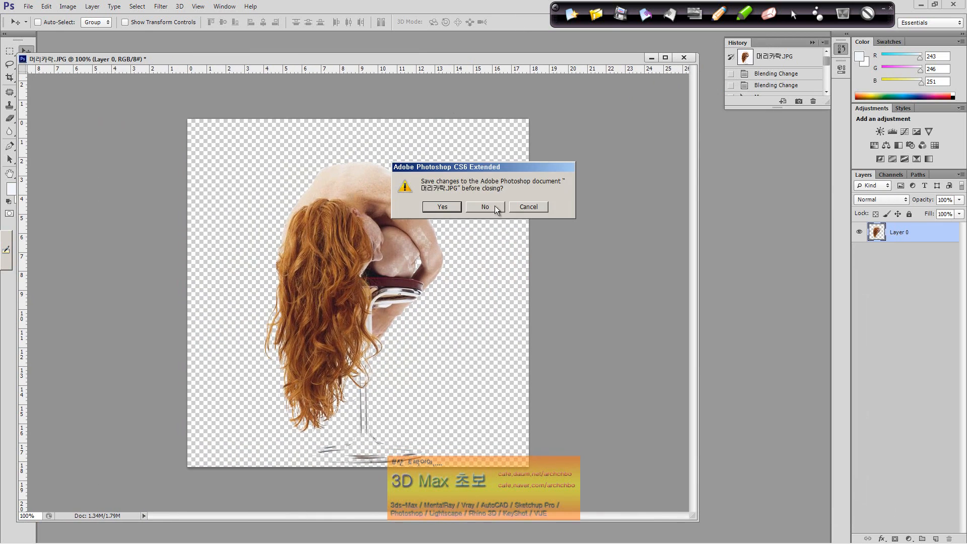
pyautogui.click(484, 207)
# Open the flame photo 불.JPG by way of the 06-01-PhotoshopCS6 folder inside 강의제작
pyautogui.hotkey('ctrl', 'o')
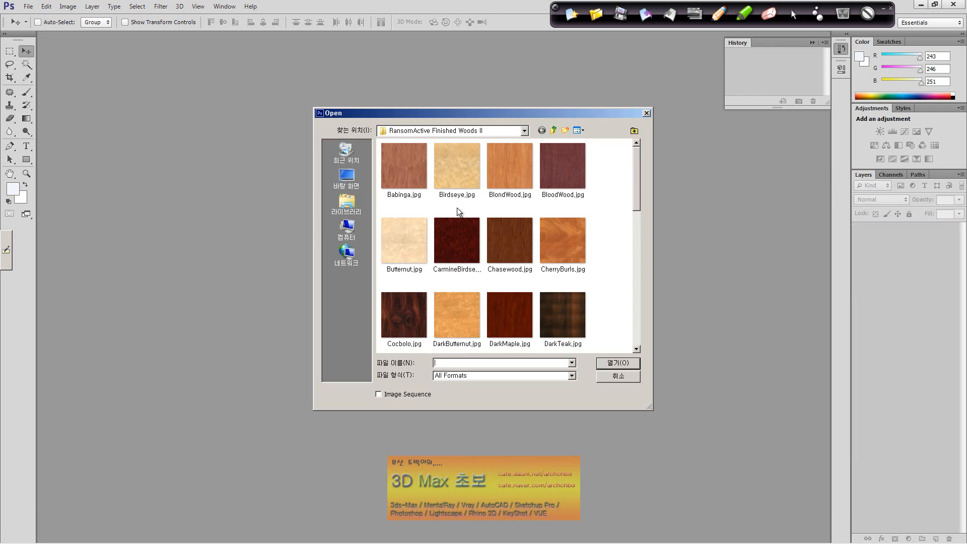
pyautogui.click(438, 127)
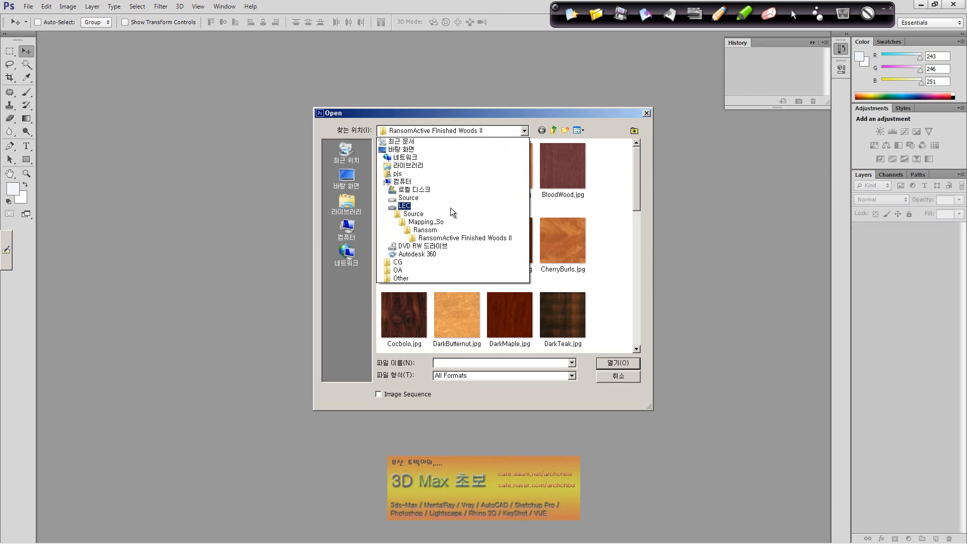
pyautogui.click(450, 206)
pyautogui.doubleClick(429, 196)
pyautogui.click(445, 196)
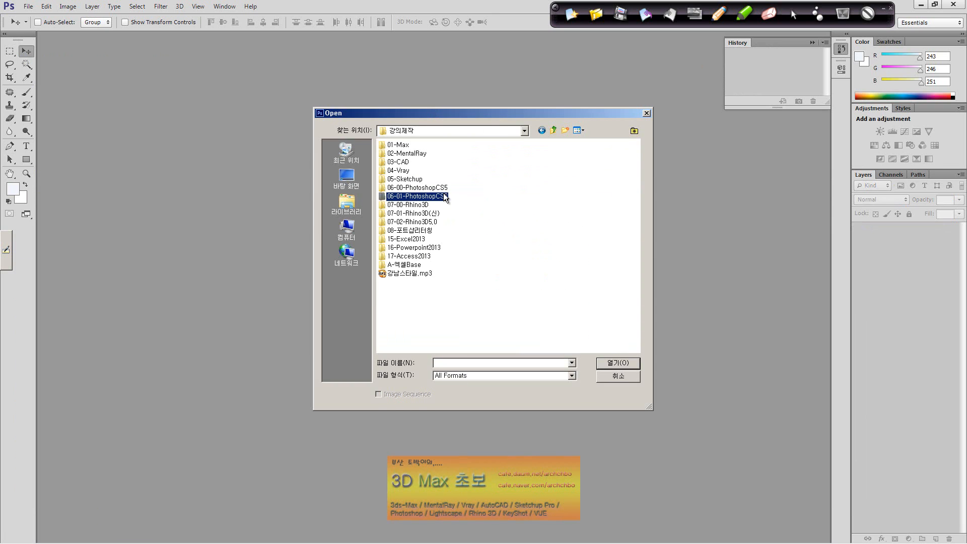
pyautogui.doubleClick(445, 197)
pyautogui.doubleClick(416, 194)
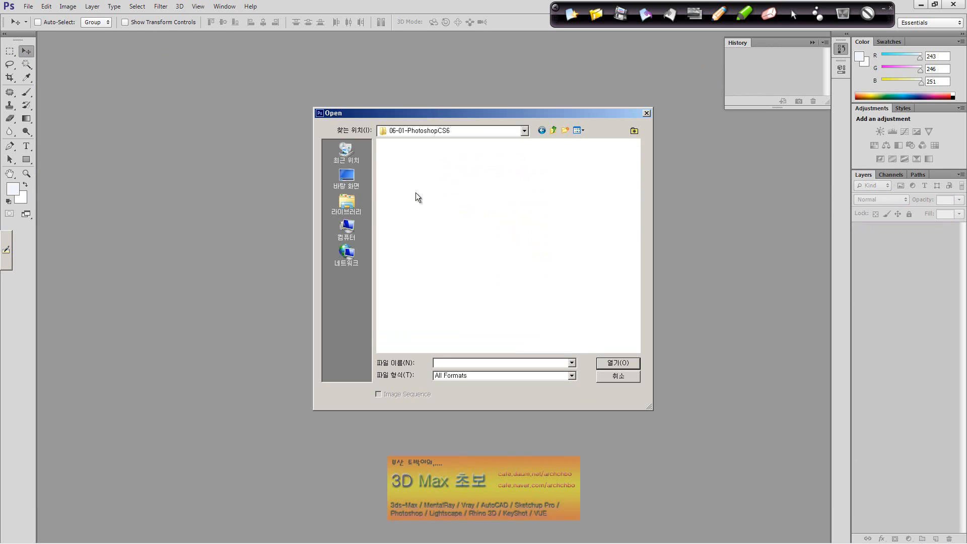
pyautogui.doubleClick(405, 325)
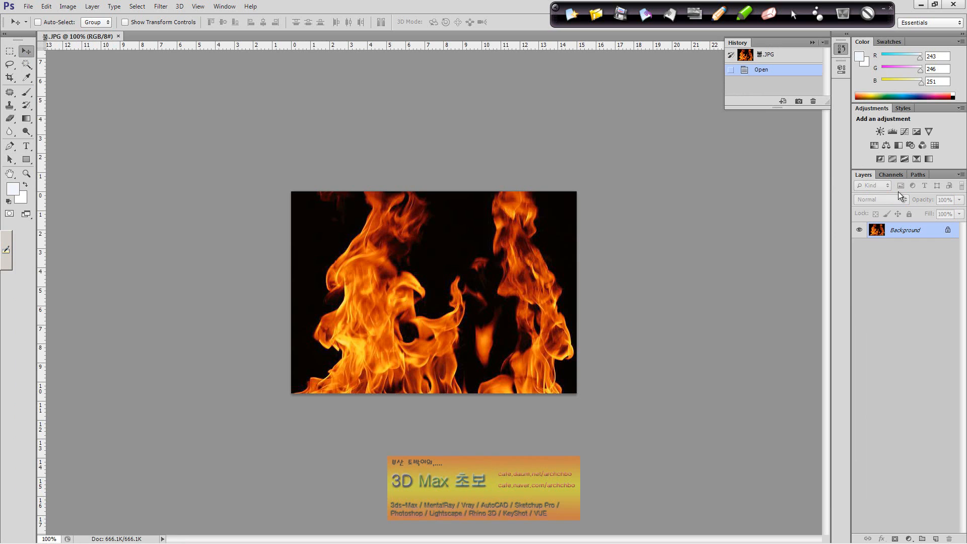
# Float the flame image in its own window with spare canvas area around it and activate the Magnetic Lasso tool
pyautogui.moveTo(104, 38); pyautogui.dragTo(158, 64)
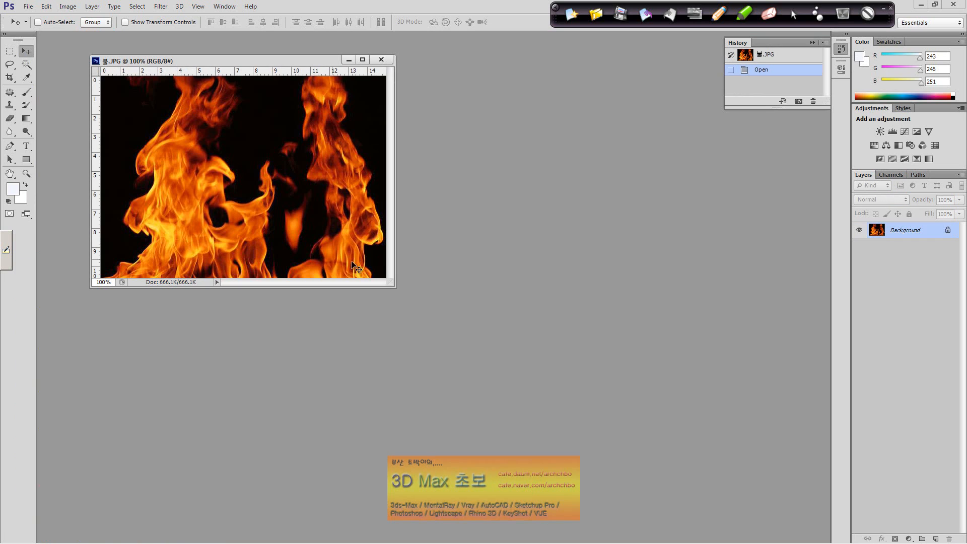
pyautogui.moveTo(396, 287); pyautogui.dragTo(477, 362)
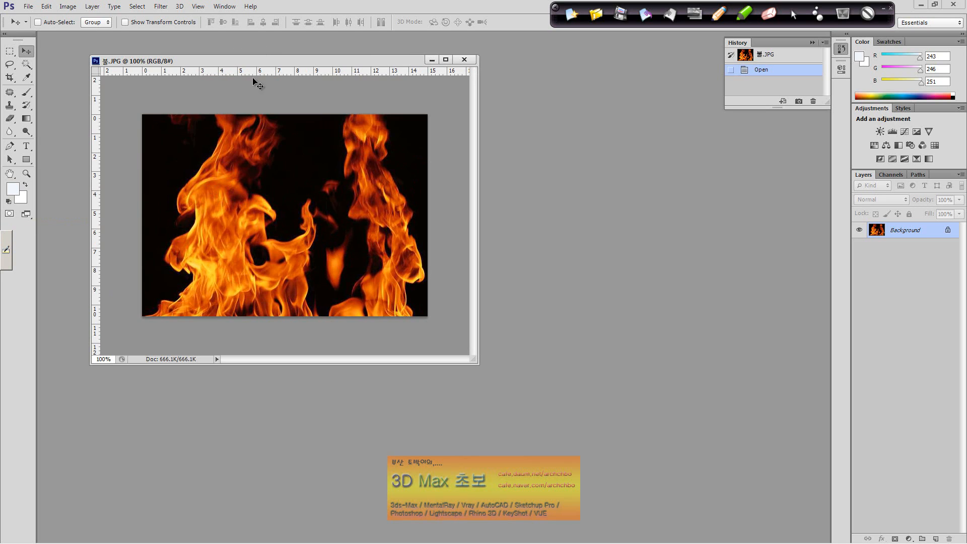
pyautogui.moveTo(9, 82)
pyautogui.mouseDown()
pyautogui.moveTo(51, 80)
pyautogui.moveTo(68, 93)
pyautogui.moveTo(56, 76)
pyautogui.moveTo(68, 85)
pyautogui.mouseUp()
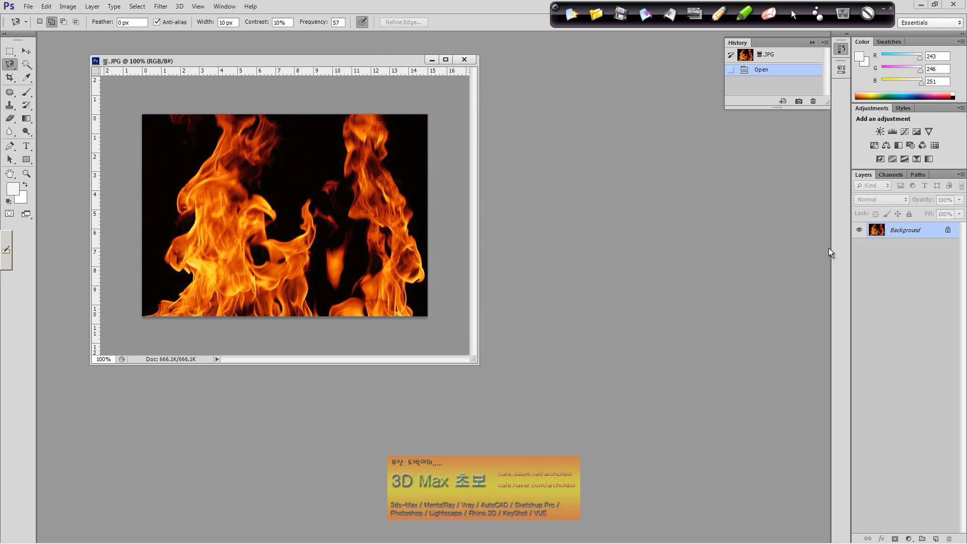
# Compare the flame image's Red, Green and Blue channels for how strongly the flames contrast with the black background
pyautogui.click(894, 176)
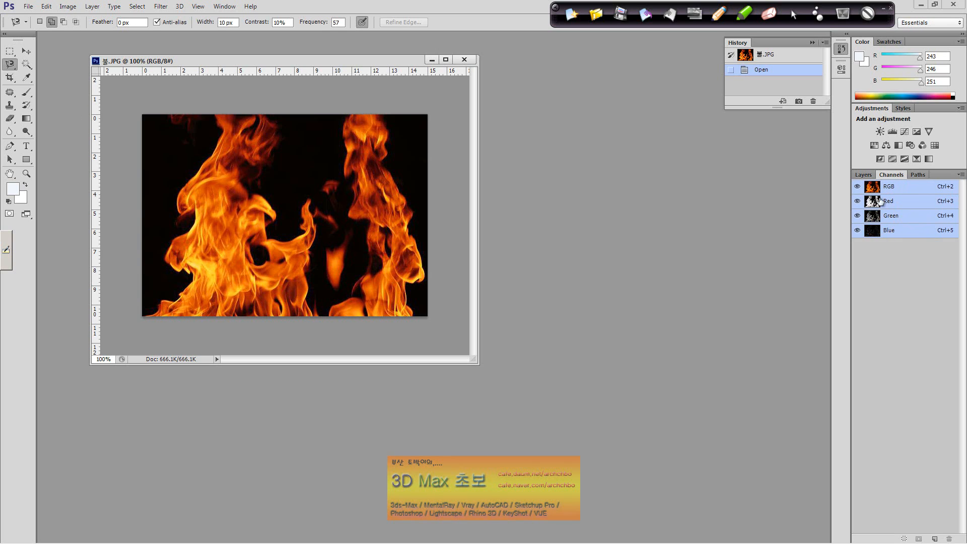
pyautogui.click(898, 205)
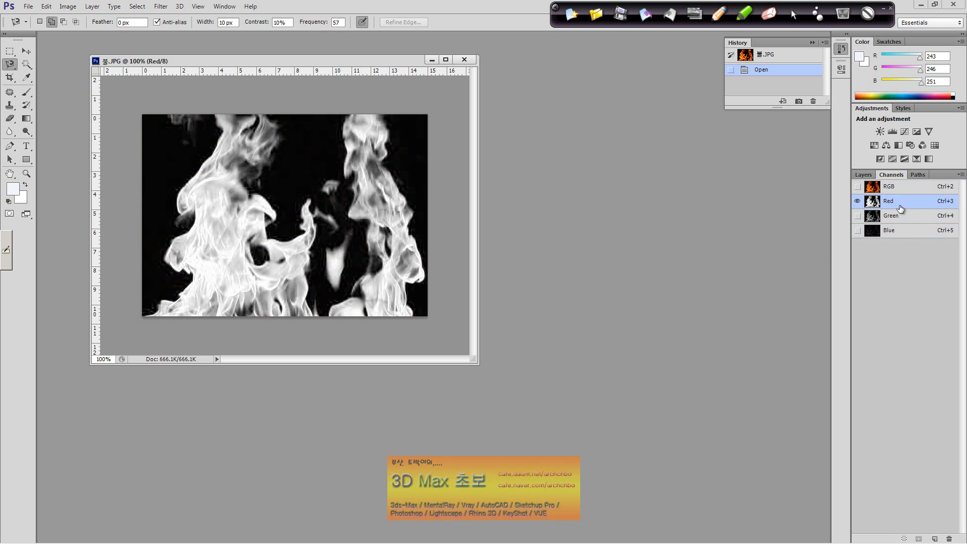
pyautogui.click(912, 220)
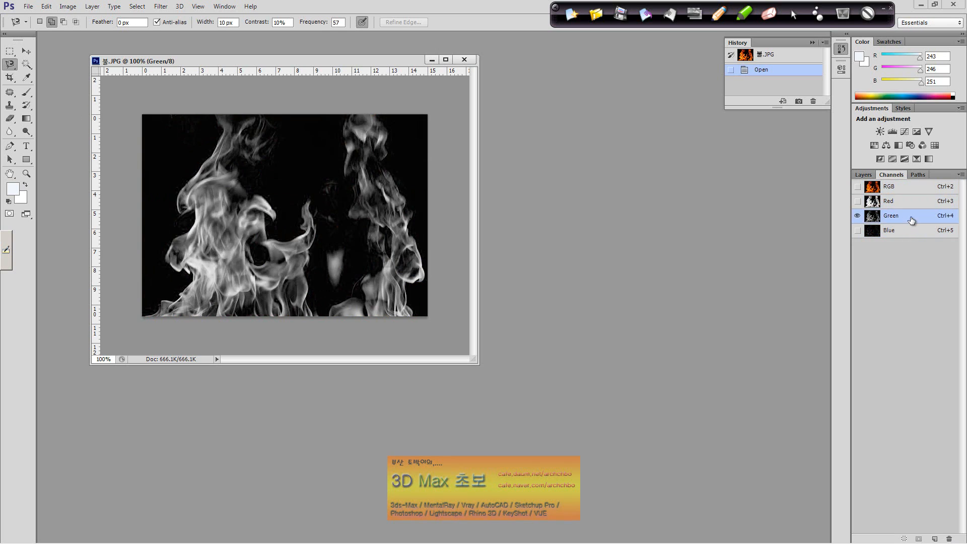
pyautogui.click(907, 236)
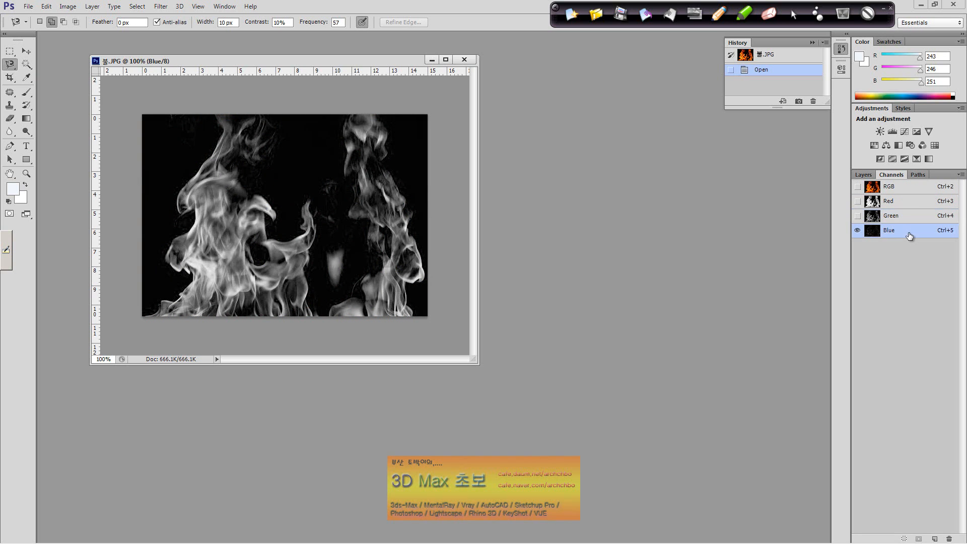
pyautogui.click(915, 217)
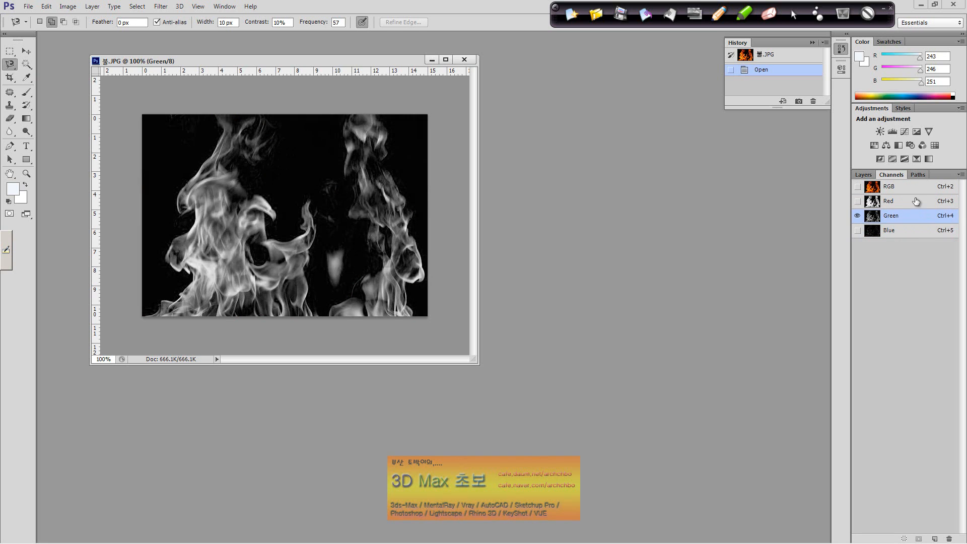
pyautogui.click(916, 206)
pyautogui.click(915, 216)
pyautogui.click(907, 235)
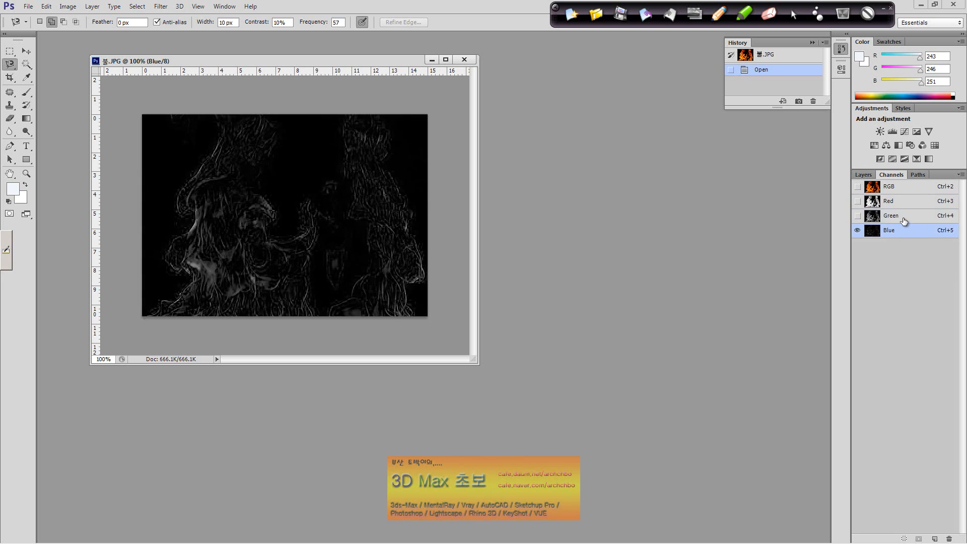
pyautogui.click(905, 220)
pyautogui.click(908, 206)
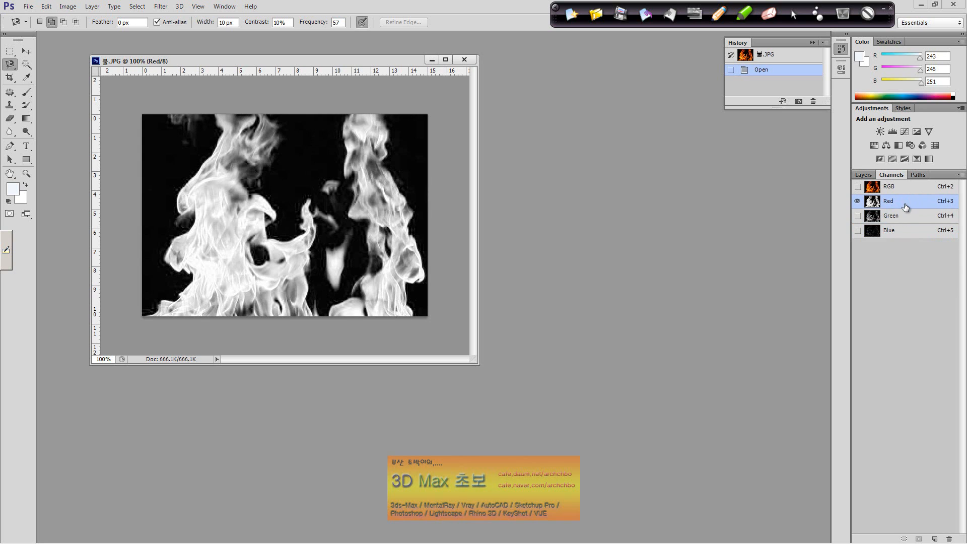
pyautogui.click(901, 221)
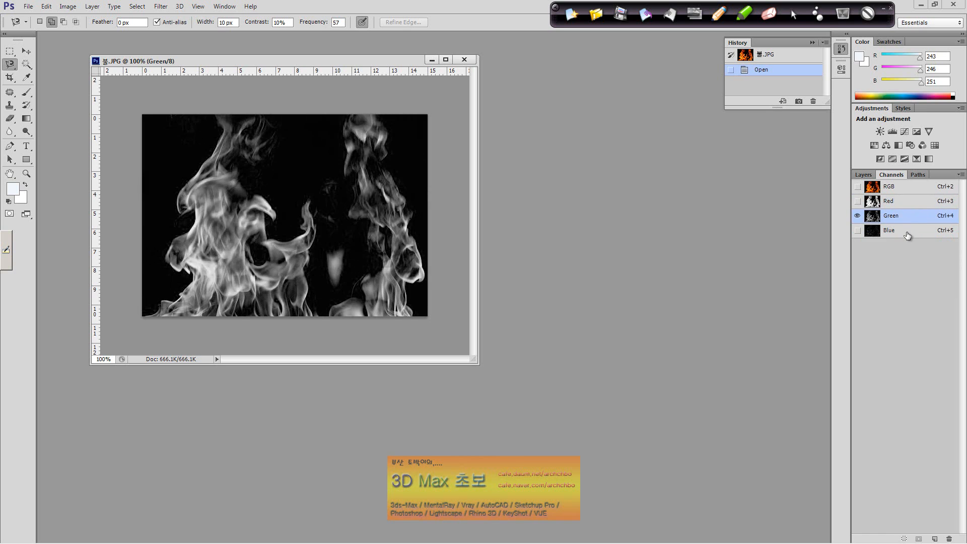
pyautogui.click(907, 235)
pyautogui.click(906, 219)
pyautogui.click(906, 203)
pyautogui.click(909, 220)
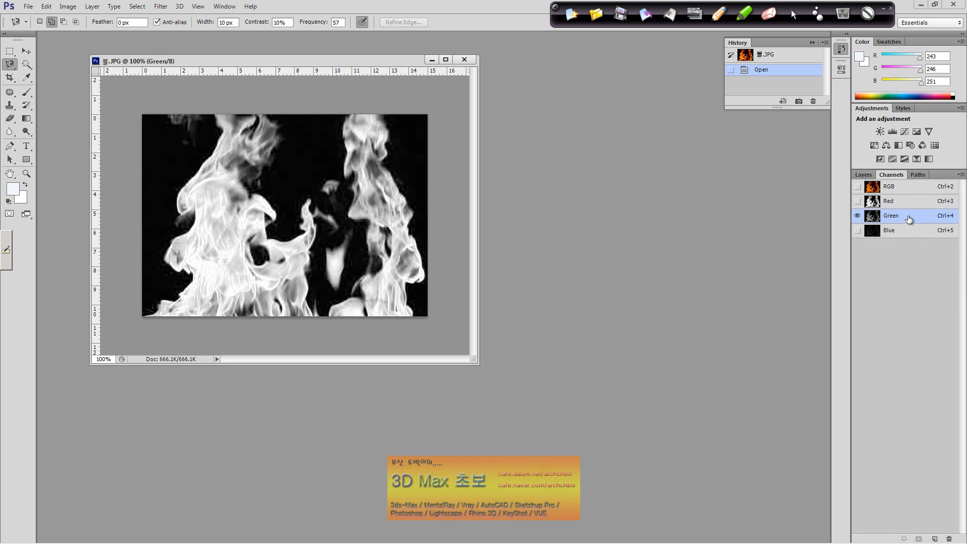
pyautogui.click(907, 235)
pyautogui.click(909, 219)
# Load the flame image's Red channel as a selection and return to the RGB composite
pyautogui.click(915, 204)
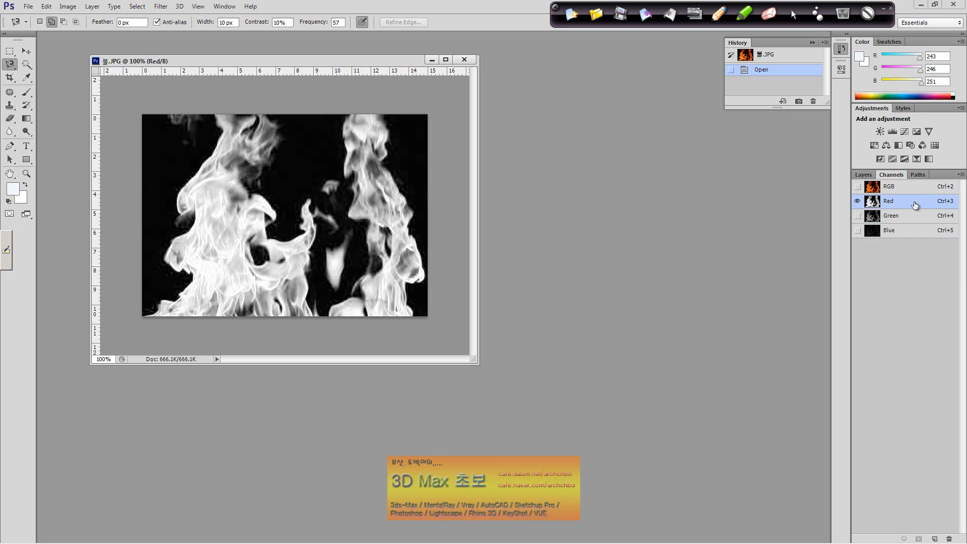
pyautogui.keyDown('ctrl'); pyautogui.click(873, 201); pyautogui.keyUp('ctrl')
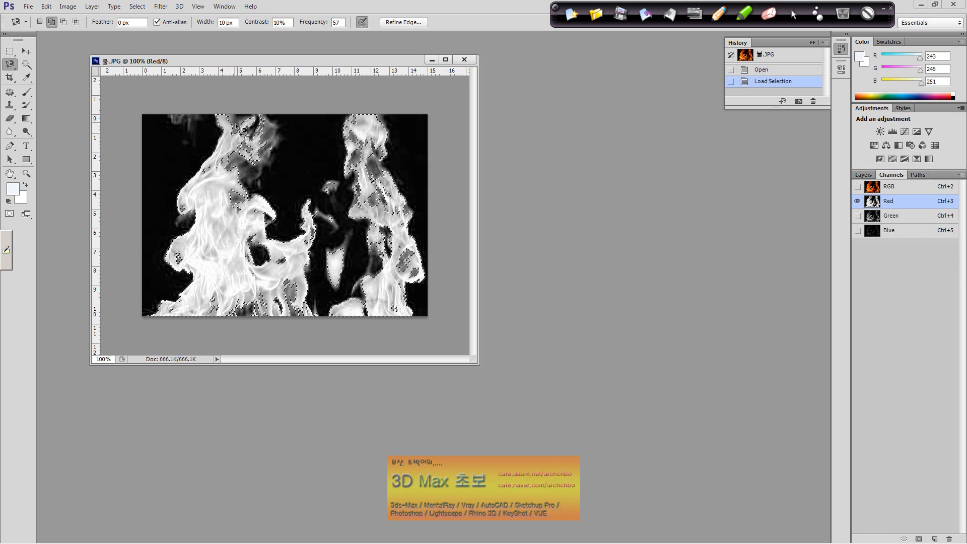
pyautogui.click(897, 189)
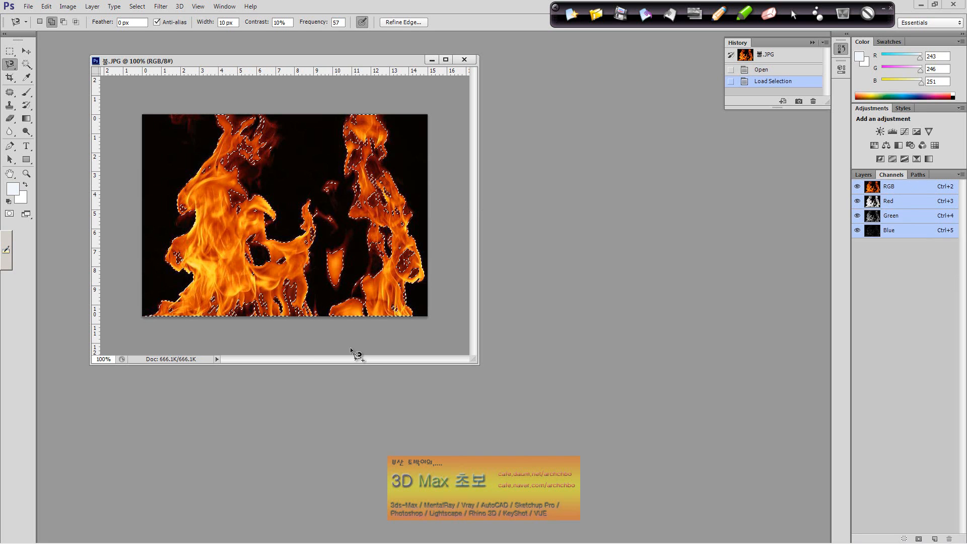
# Subtract two patches along the left flame's outer edge from the selection with the Lasso tool at 200% zoom
pyautogui.moveTo(477, 363); pyautogui.dragTo(655, 467)
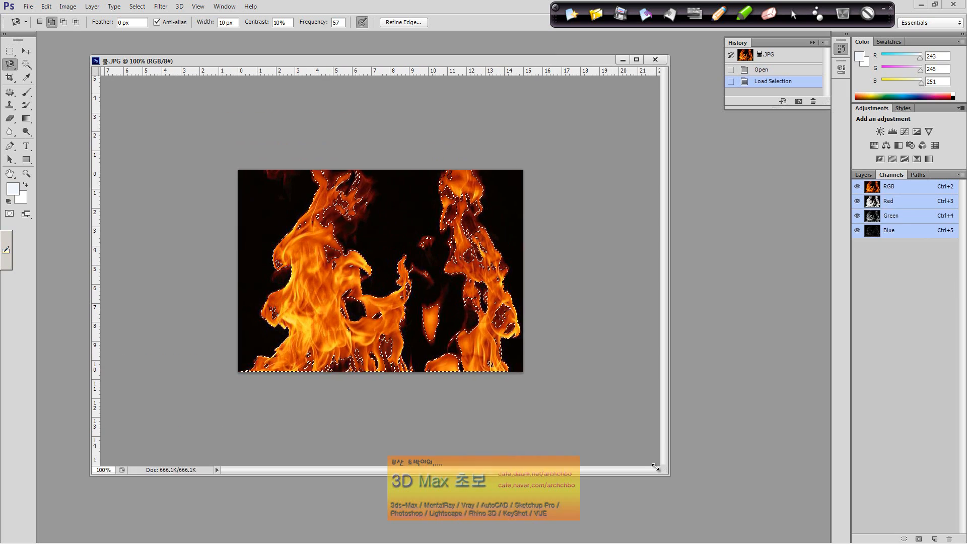
pyautogui.click(23, 175)
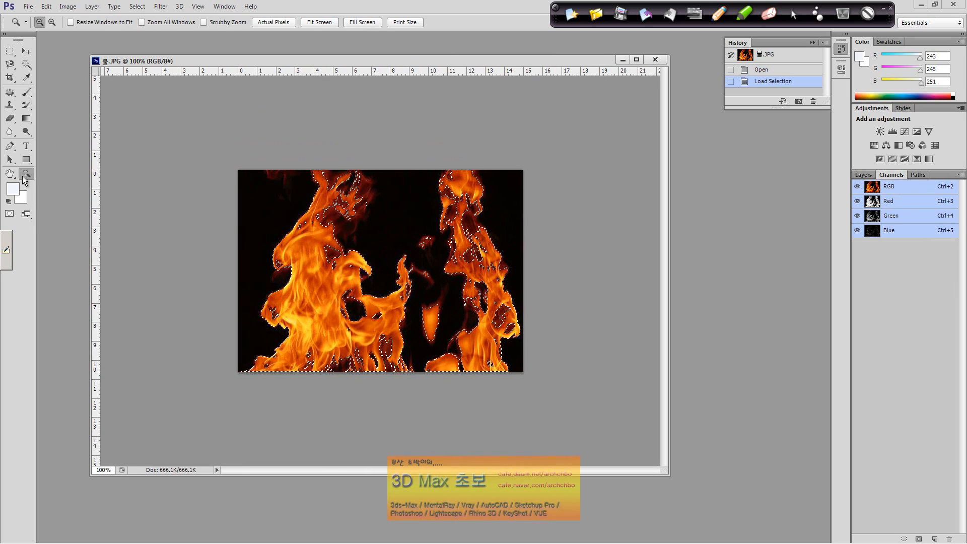
pyautogui.click(282, 273)
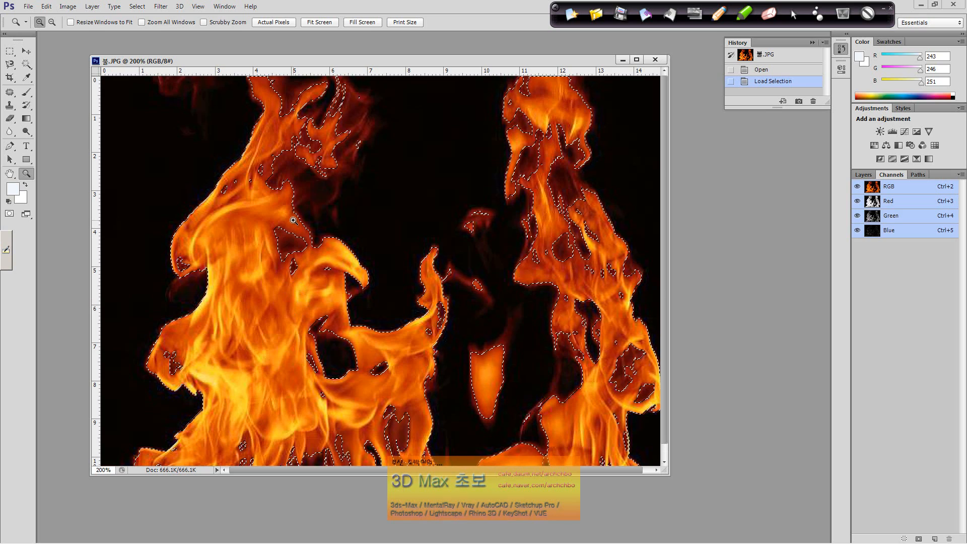
pyautogui.click(10, 65)
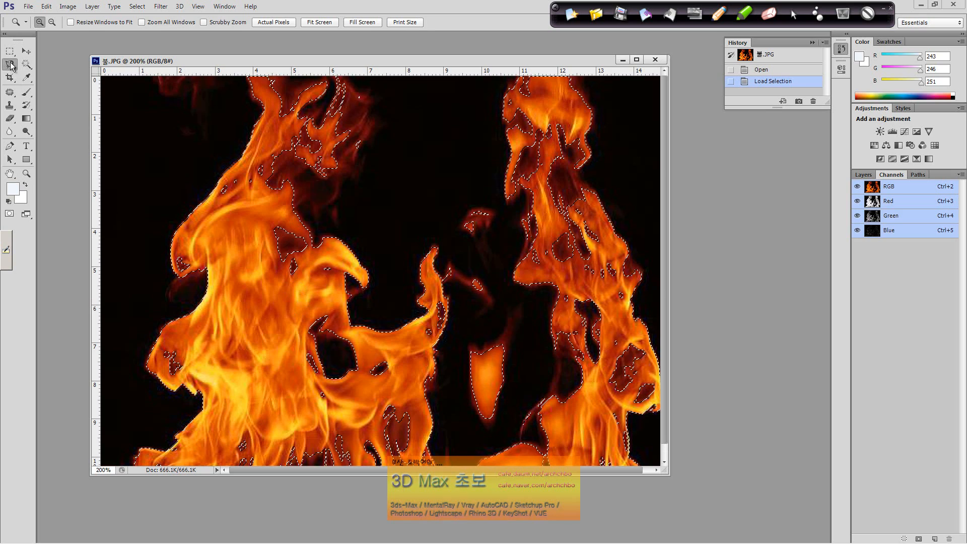
pyautogui.click(46, 63)
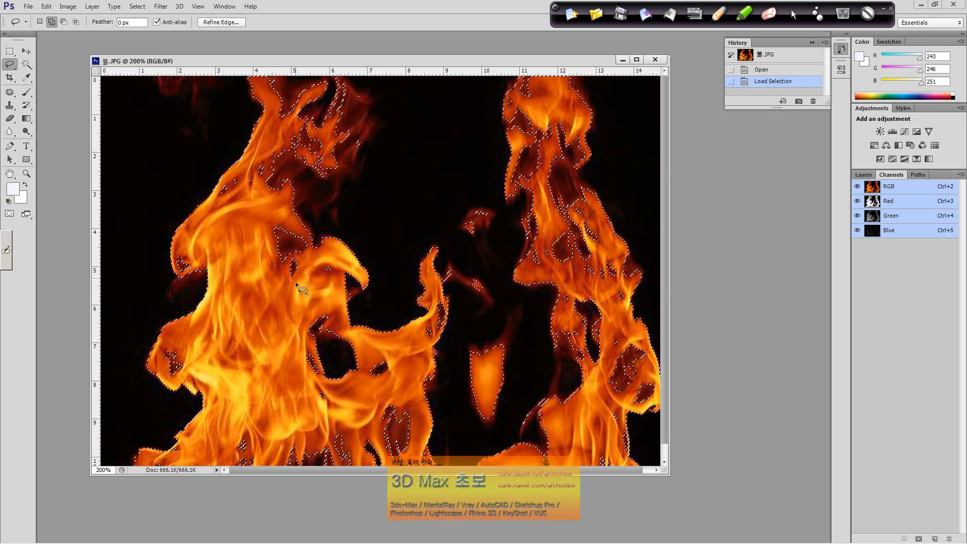
pyautogui.press('alt')
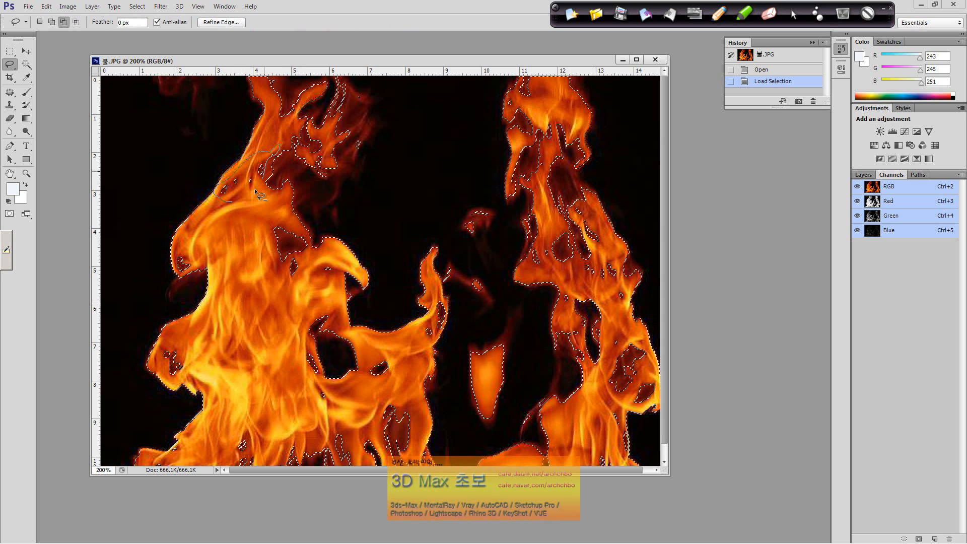
pyautogui.moveTo(255, 192); pyautogui.dragTo(233, 201)
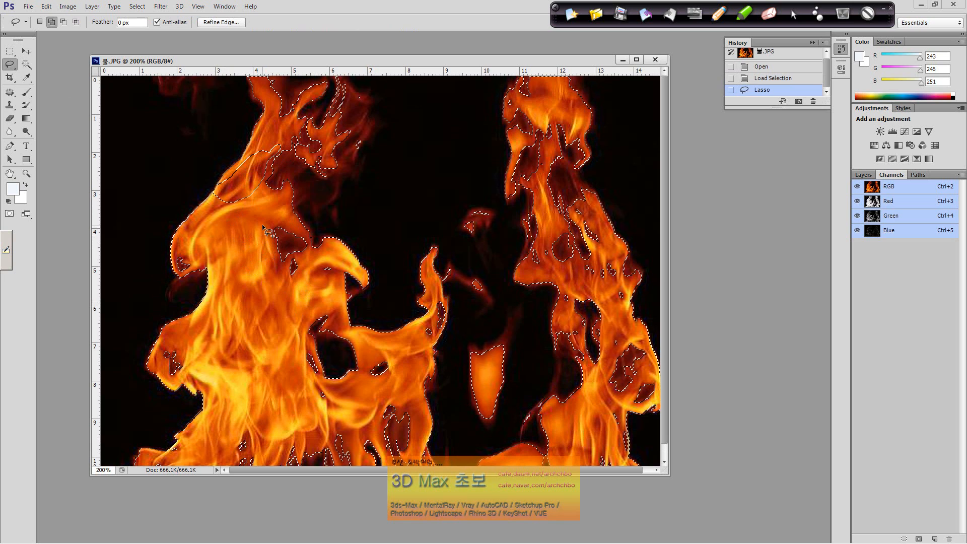
pyautogui.press('alt')
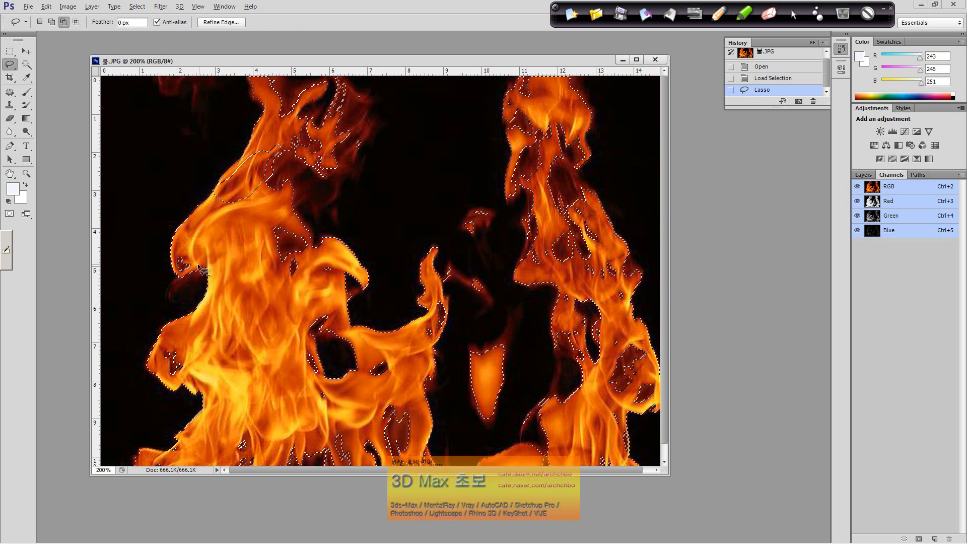
pyautogui.moveTo(173, 255)
pyautogui.mouseDown()
pyautogui.moveTo(196, 257)
pyautogui.moveTo(184, 274)
pyautogui.mouseUp()
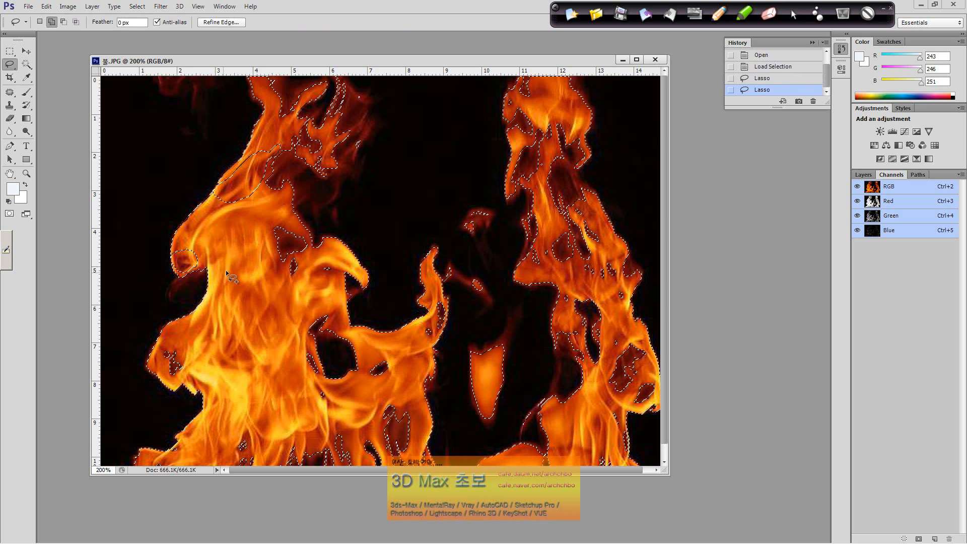
# Add the removed strip along the left flame's upper outer edge back to the selection with the Lasso tool
pyautogui.moveTo(239, 205); pyautogui.dragTo(214, 199)
pyautogui.moveTo(261, 170)
pyautogui.mouseDown()
pyautogui.moveTo(242, 206)
pyautogui.moveTo(238, 192)
pyautogui.moveTo(256, 184)
pyautogui.mouseUp()
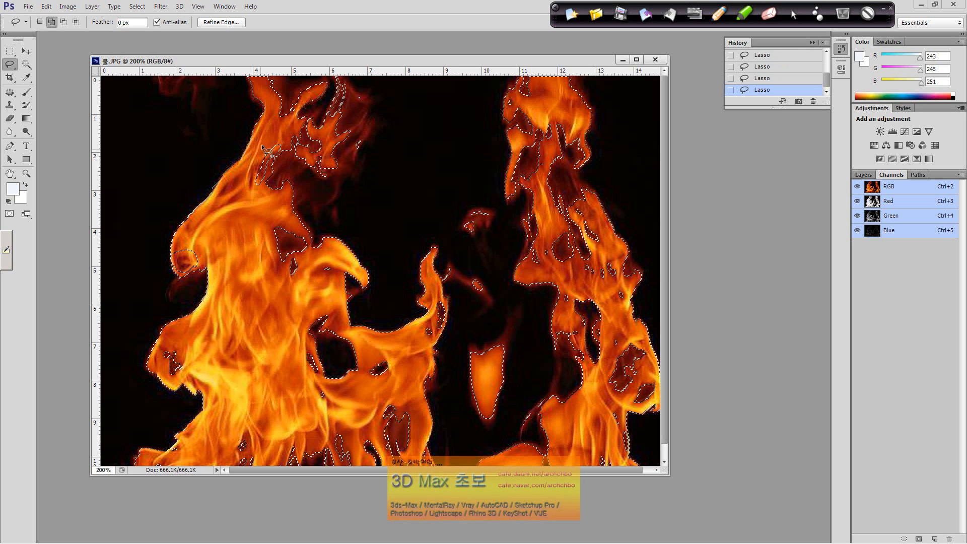
# Add unselected patches in the upper and middle left flame, including its outer edge, to the selection with the Lasso tool
pyautogui.moveTo(275, 136); pyautogui.dragTo(284, 151)
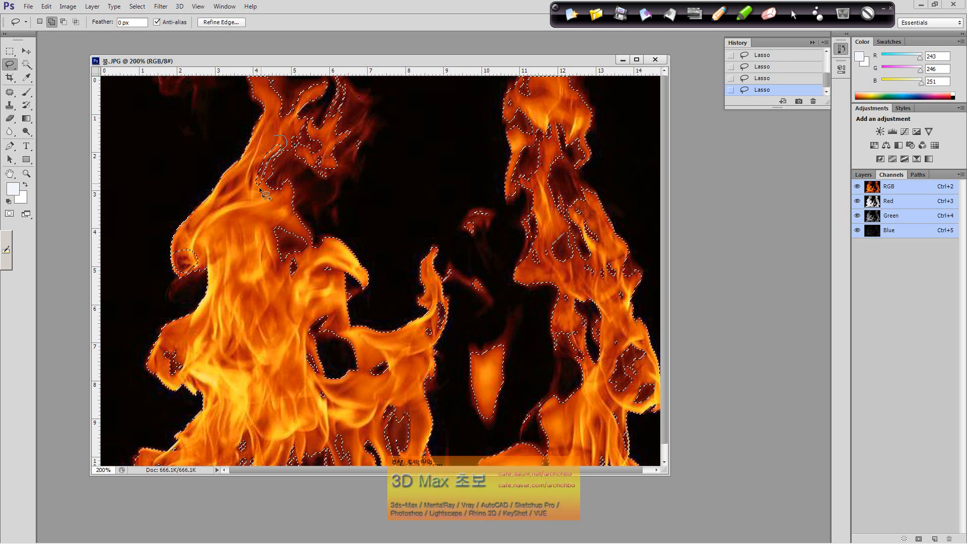
pyautogui.moveTo(259, 190); pyautogui.dragTo(263, 166)
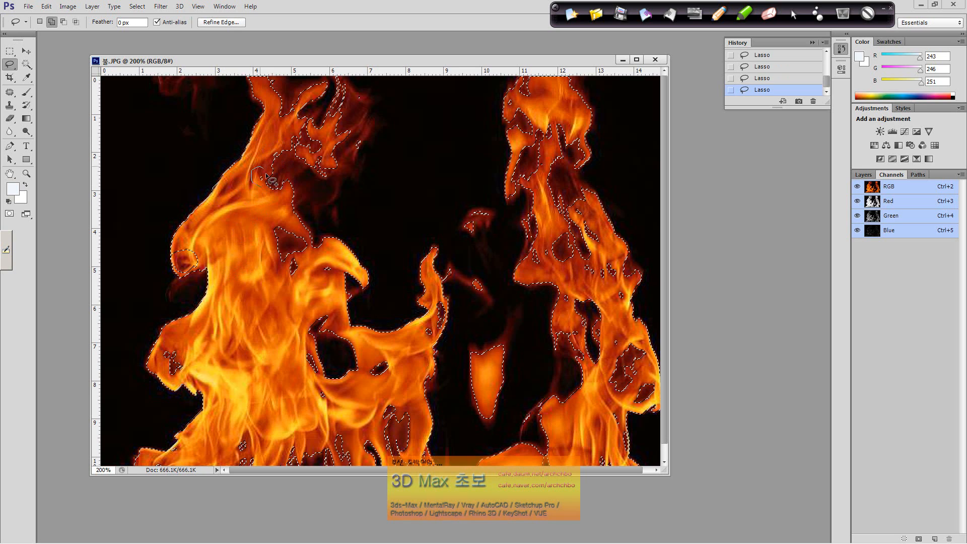
pyautogui.moveTo(198, 268)
pyautogui.mouseDown()
pyautogui.moveTo(174, 254)
pyautogui.moveTo(205, 246)
pyautogui.moveTo(201, 267)
pyautogui.moveTo(182, 252)
pyautogui.moveTo(184, 272)
pyautogui.mouseUp()
pyautogui.moveTo(190, 368)
pyautogui.mouseDown()
pyautogui.moveTo(162, 367)
pyautogui.moveTo(168, 343)
pyautogui.moveTo(184, 375)
pyautogui.mouseUp()
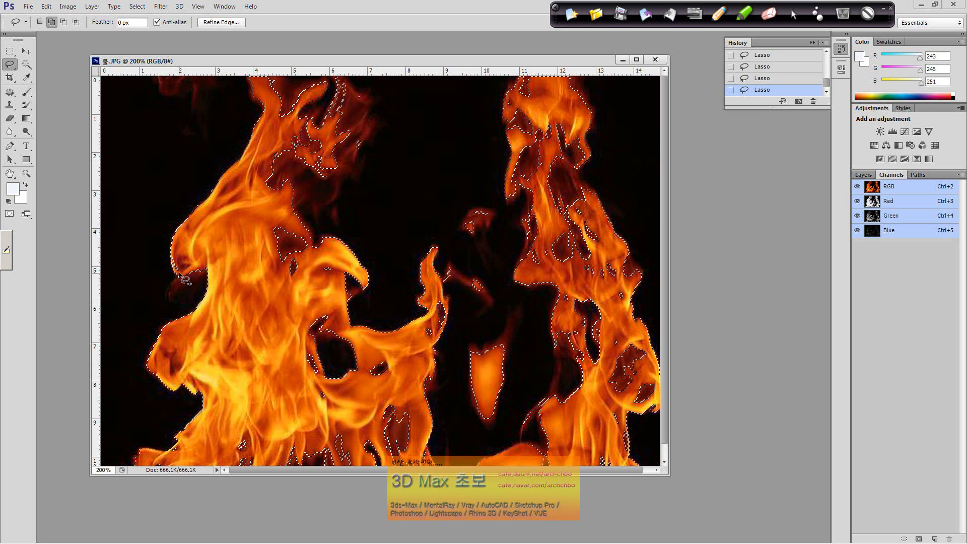
pyautogui.moveTo(178, 272)
pyautogui.mouseDown()
pyautogui.moveTo(173, 259)
pyautogui.moveTo(192, 261)
pyautogui.moveTo(187, 280)
pyautogui.moveTo(180, 275)
pyautogui.mouseUp()
pyautogui.moveTo(325, 275); pyautogui.dragTo(331, 259)
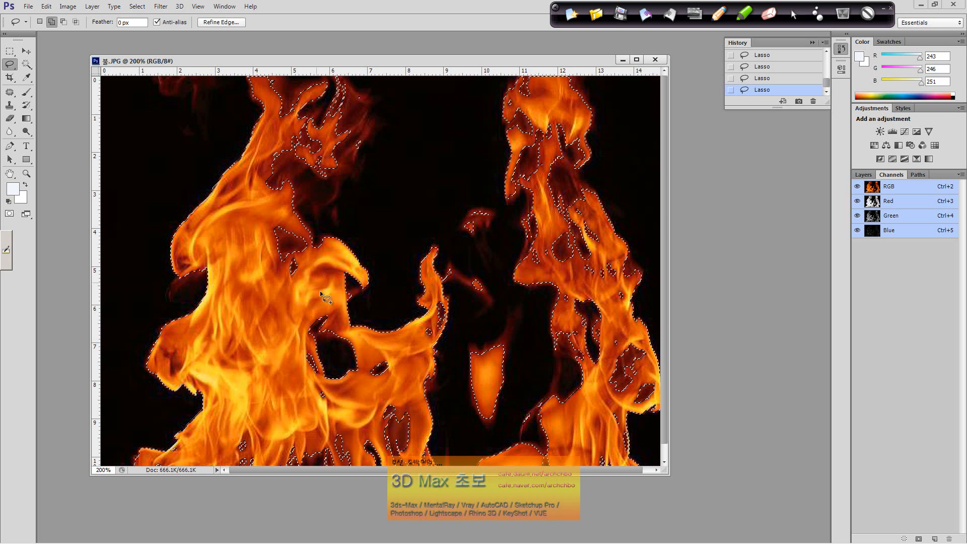
# Add small unselected patches around the base of the left flame to the selection with the Lasso tool
pyautogui.scroll(-1, 328, 323)
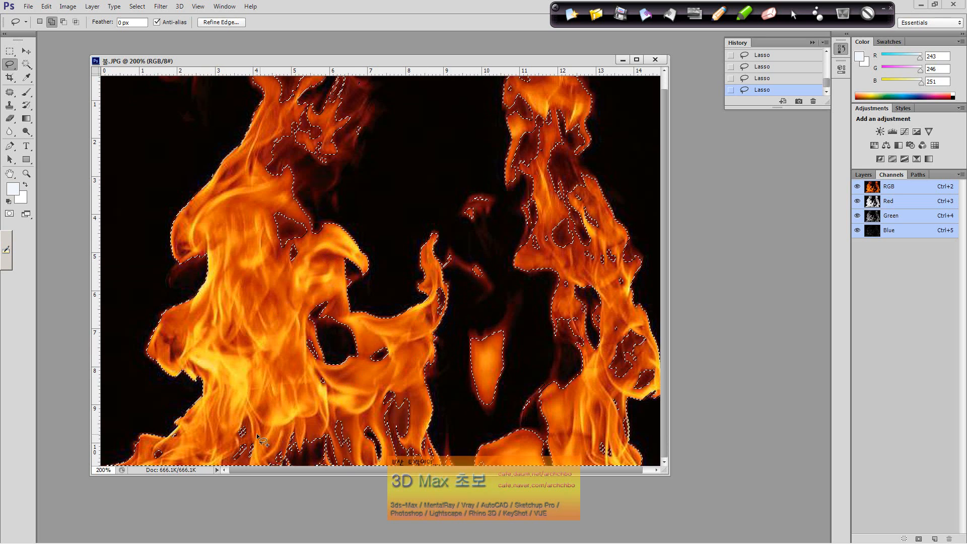
pyautogui.moveTo(251, 438); pyautogui.dragTo(253, 416)
pyautogui.moveTo(252, 460)
pyautogui.mouseDown()
pyautogui.moveTo(231, 435)
pyautogui.moveTo(257, 439)
pyautogui.moveTo(250, 462)
pyautogui.mouseUp()
pyautogui.moveTo(169, 446)
pyautogui.mouseDown()
pyautogui.moveTo(160, 464)
pyautogui.moveTo(170, 448)
pyautogui.mouseUp()
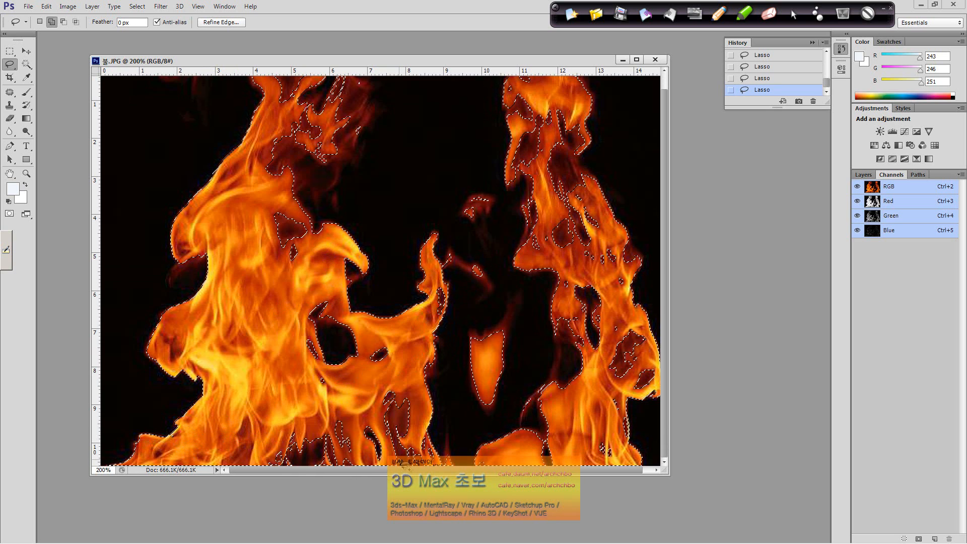
# Add unselected patches inside the right flame to the selection with the Lasso tool
pyautogui.moveTo(608, 462)
pyautogui.mouseDown()
pyautogui.moveTo(594, 437)
pyautogui.moveTo(617, 448)
pyautogui.moveTo(607, 391)
pyautogui.moveTo(628, 347)
pyautogui.mouseUp()
pyautogui.scroll(1, 552, 260)
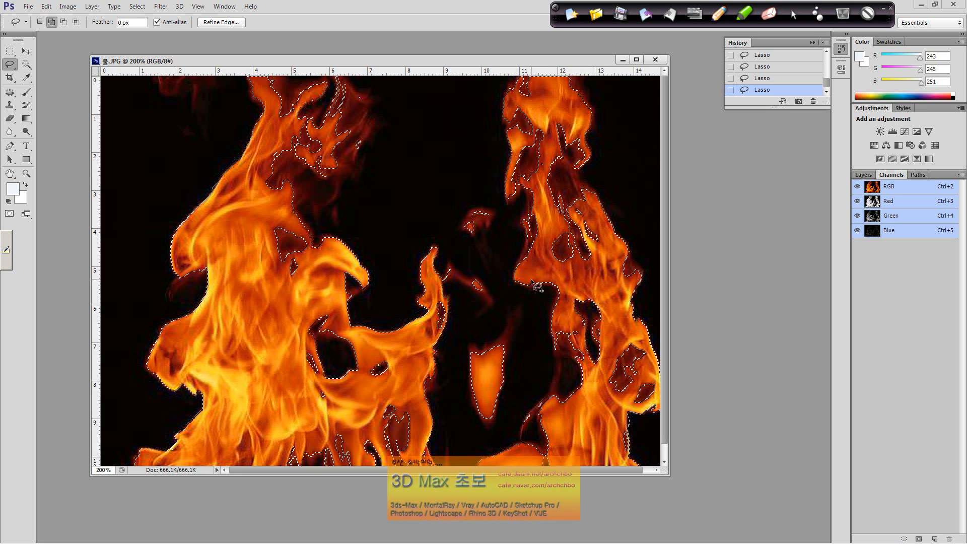
pyautogui.scroll(-1, 503, 272)
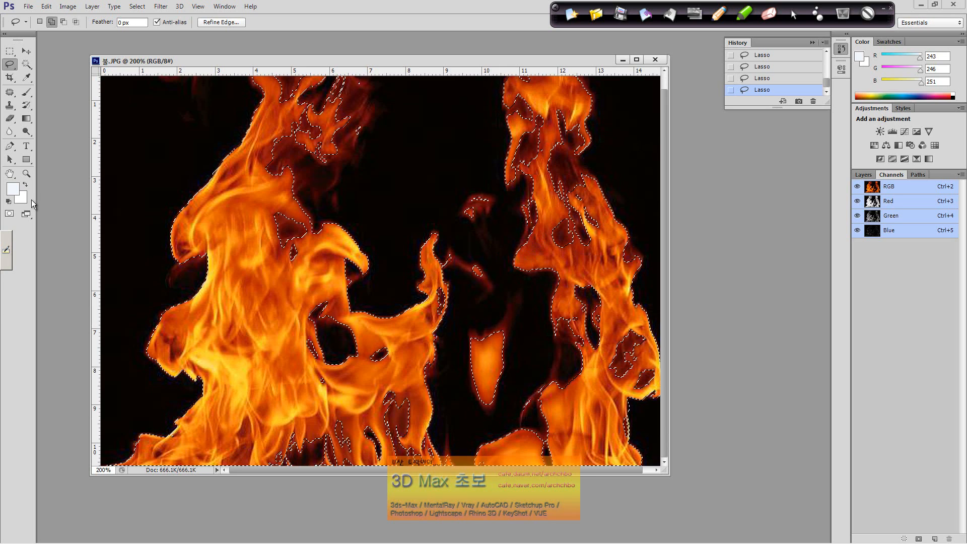
# Subtract the faint stray wisps between the two flames from the selection with the Lasso tool at 100% zoom
pyautogui.doubleClick(27, 174)
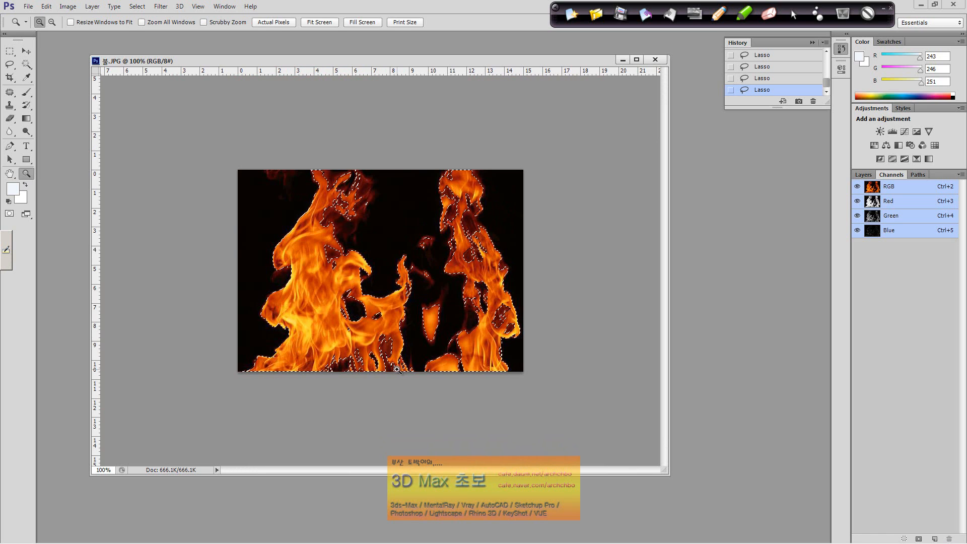
pyautogui.click(10, 64)
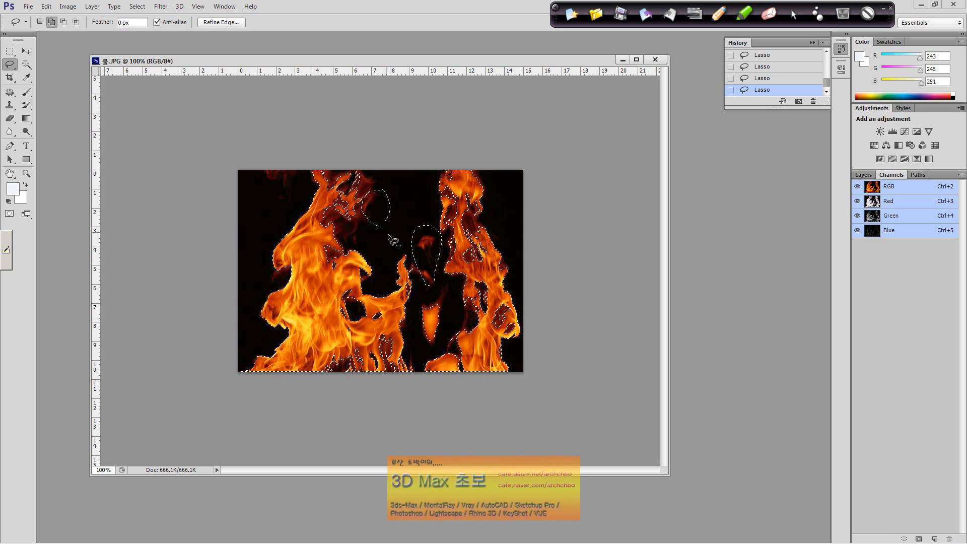
pyautogui.moveTo(381, 234)
pyautogui.mouseDown()
pyautogui.moveTo(366, 223)
pyautogui.moveTo(382, 235)
pyautogui.mouseUp()
pyautogui.press('shift')
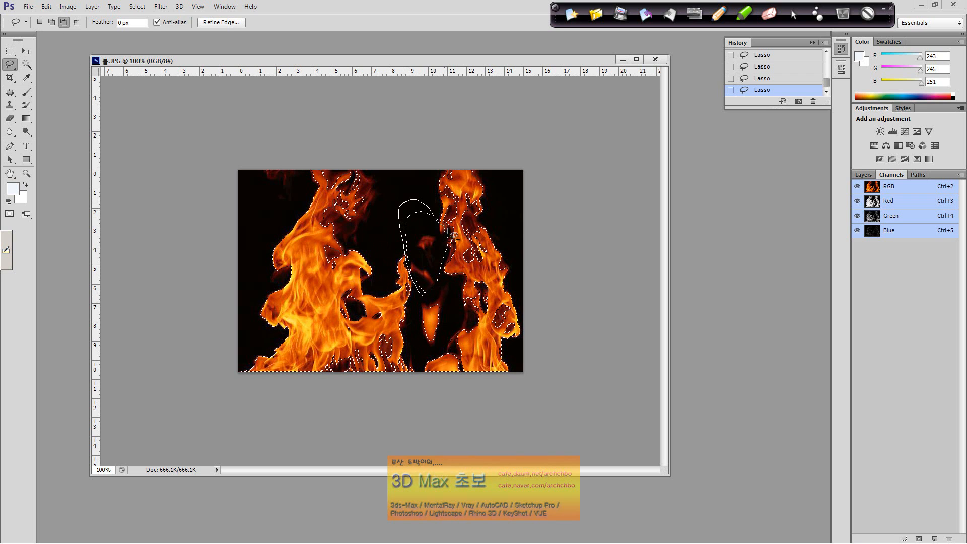
pyautogui.moveTo(419, 298); pyautogui.dragTo(421, 296)
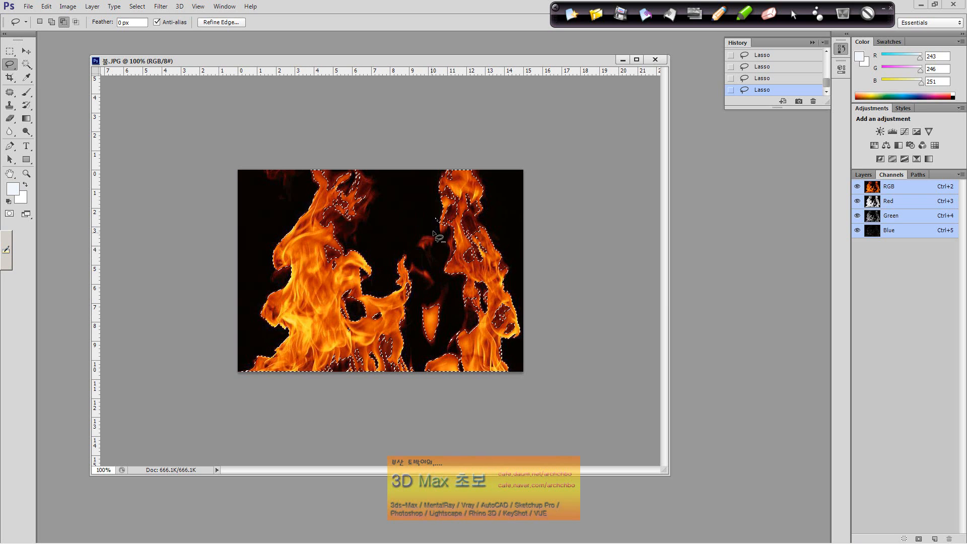
pyautogui.moveTo(433, 217)
pyautogui.mouseDown()
pyautogui.moveTo(445, 226)
pyautogui.moveTo(434, 232)
pyautogui.mouseUp()
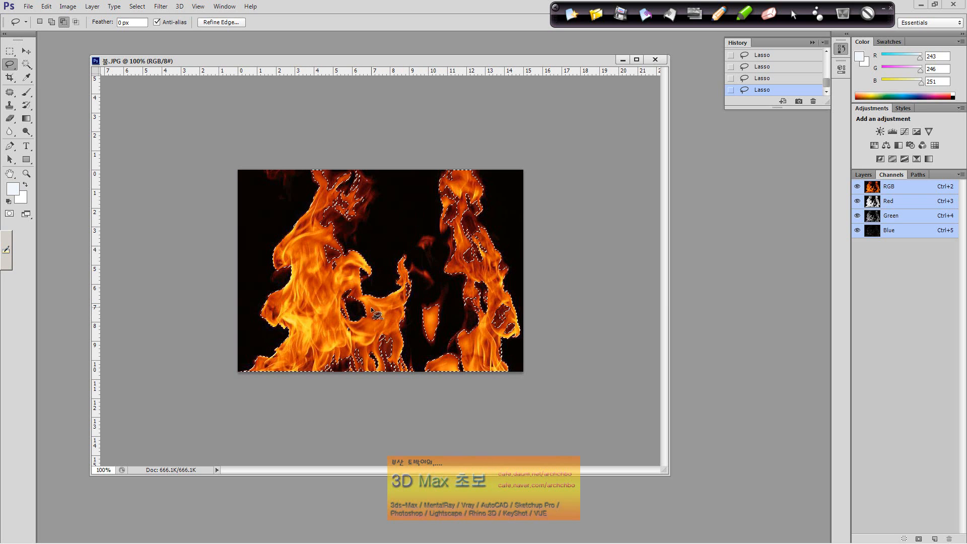
# Copy the selected flames from the Background onto a new layer and hide the Background layer
pyautogui.click(52, 22)
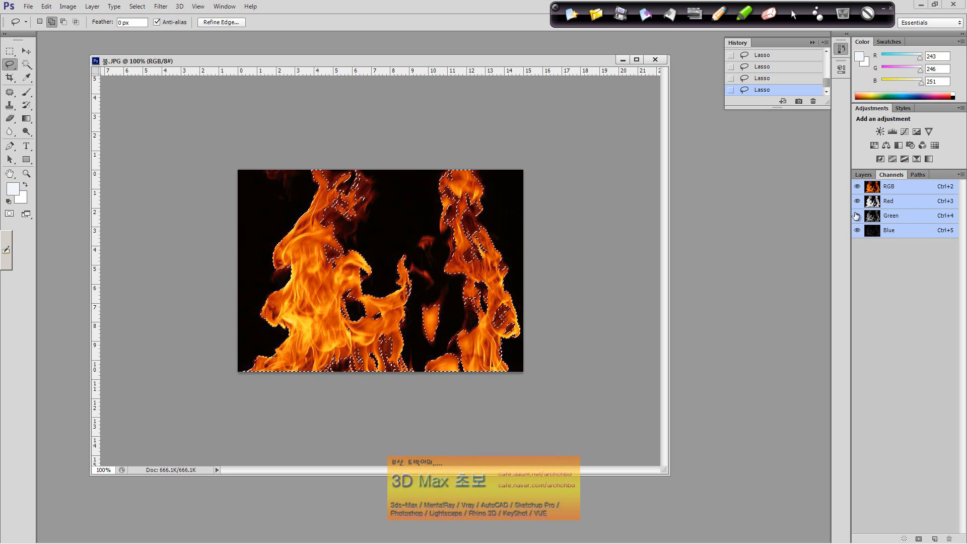
pyautogui.click(863, 175)
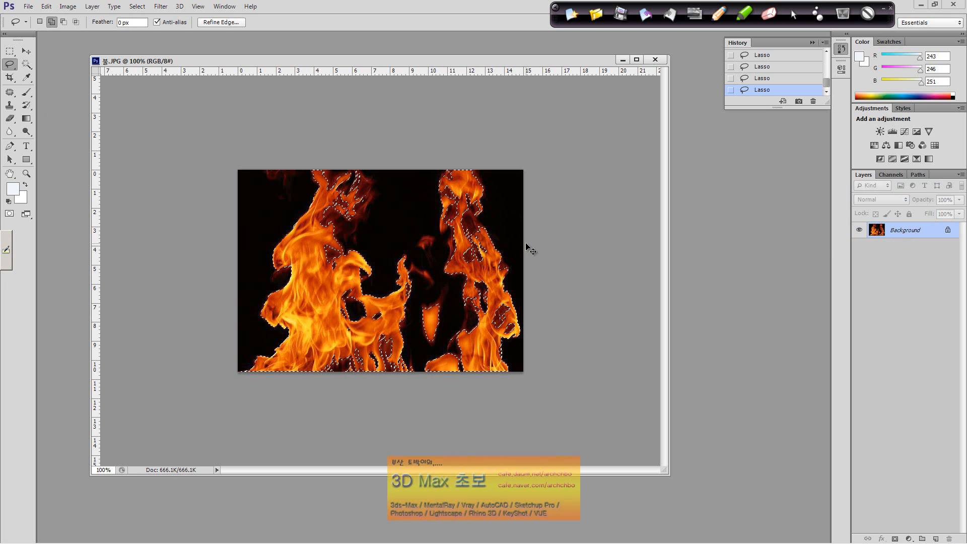
pyautogui.hotkey('ctrl', 'c')
pyautogui.hotkey('ctrl', 'v')
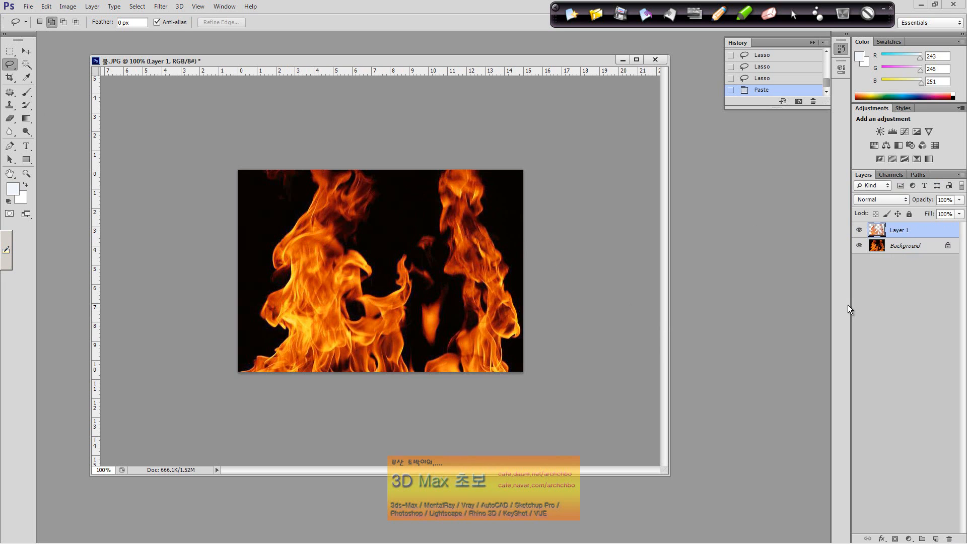
pyautogui.click(859, 245)
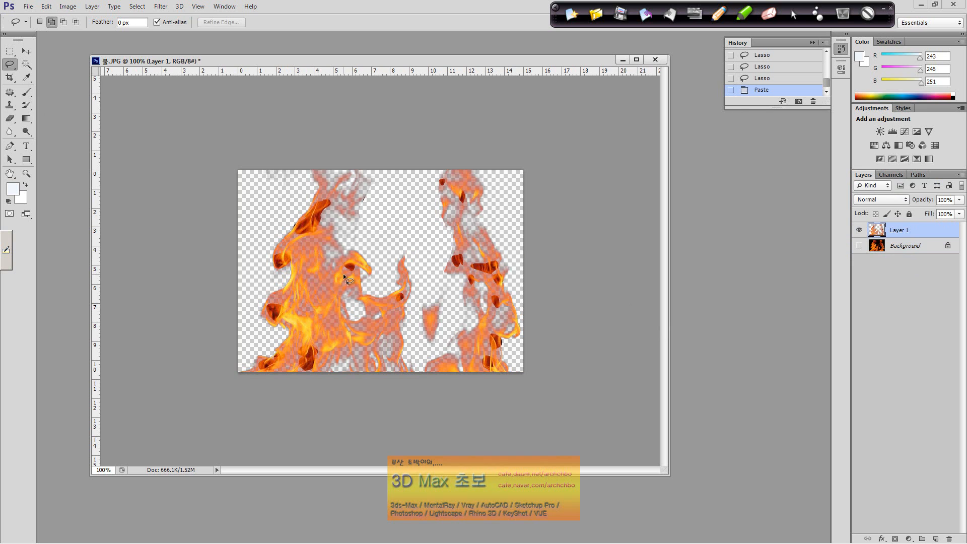
# Open Holbien_the_Younger_De_Vos_van_Steenwijk.jpg from the 연습Image folder and arrange its window beside the flame image
pyautogui.moveTo(519, 62); pyautogui.dragTo(648, 75)
pyautogui.moveTo(218, 263); pyautogui.dragTo(409, 268)
pyautogui.doubleClick(267, 228)
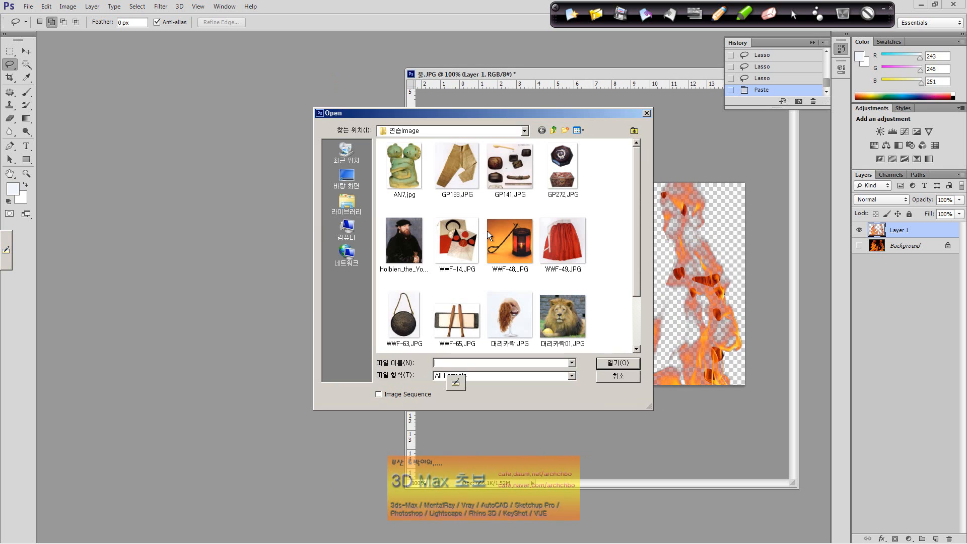
pyautogui.doubleClick(419, 240)
pyautogui.moveTo(630, 85); pyautogui.dragTo(185, 57)
pyautogui.moveTo(327, 277); pyautogui.dragTo(322, 247)
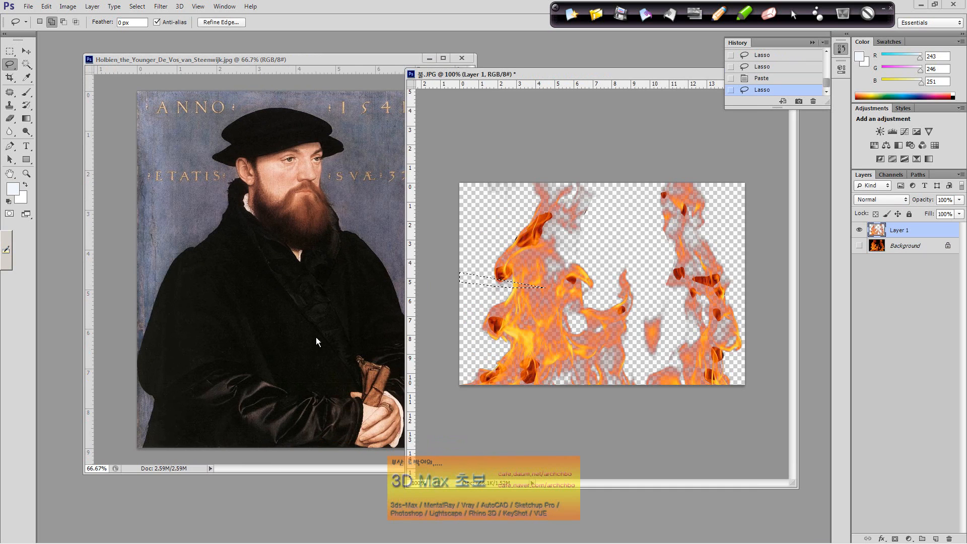
# Deselect the stray Lasso area and move the cut-out flame layer onto the lower part of the portrait
pyautogui.press('v')
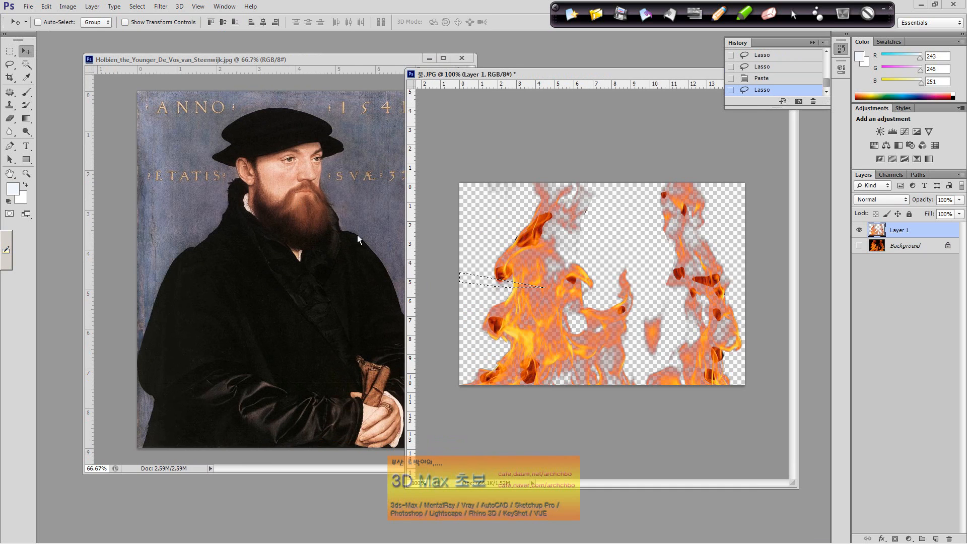
pyautogui.hotkey('ctrl', 'd')
pyautogui.moveTo(520, 272); pyautogui.dragTo(323, 427)
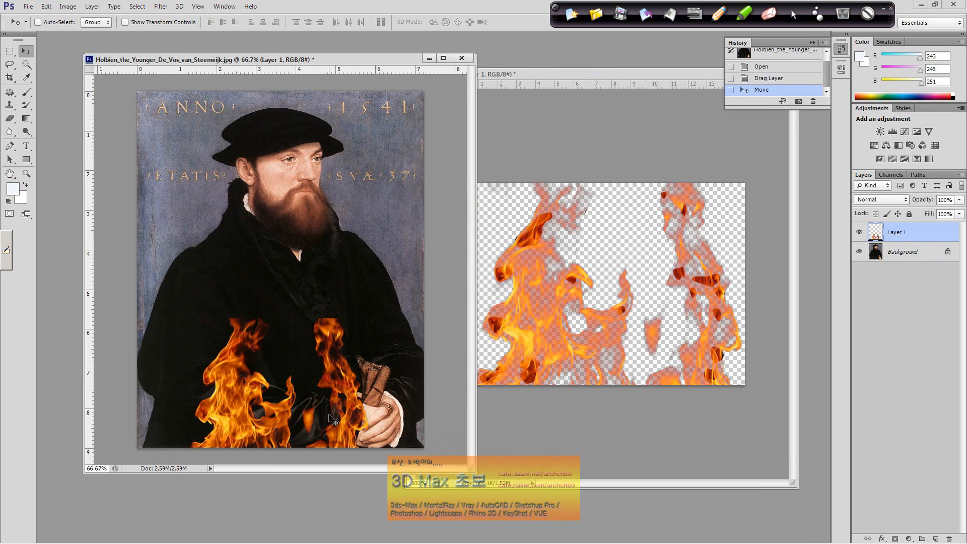
# Enlarge the flame layer with Free Transform so it spans the portrait's full width from the bottom up to the man's shoulders
pyautogui.hotkey('ctrl', 't')
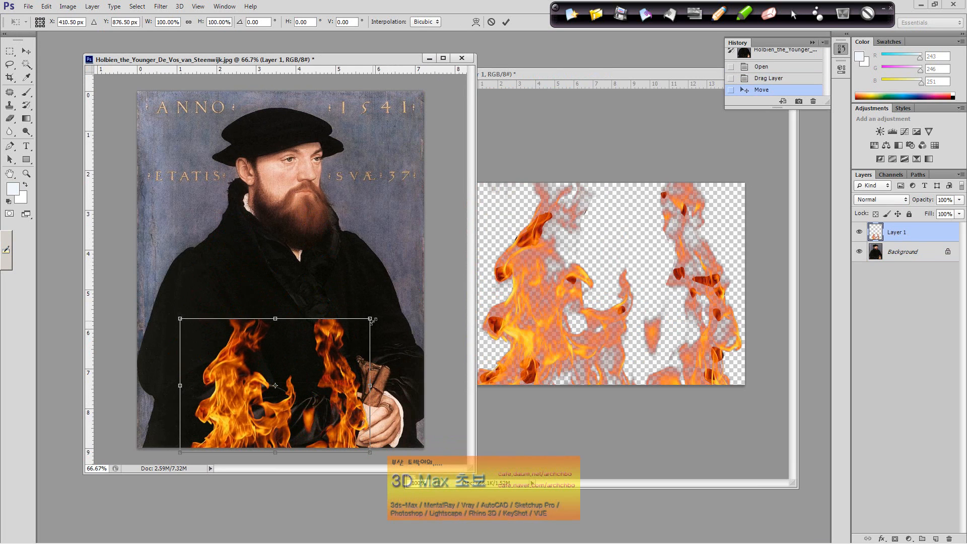
pyautogui.moveTo(372, 318); pyautogui.dragTo(430, 58)
pyautogui.moveTo(281, 346); pyautogui.dragTo(203, 350)
pyautogui.moveTo(103, 206); pyautogui.dragTo(65, 189)
pyautogui.press('Return')
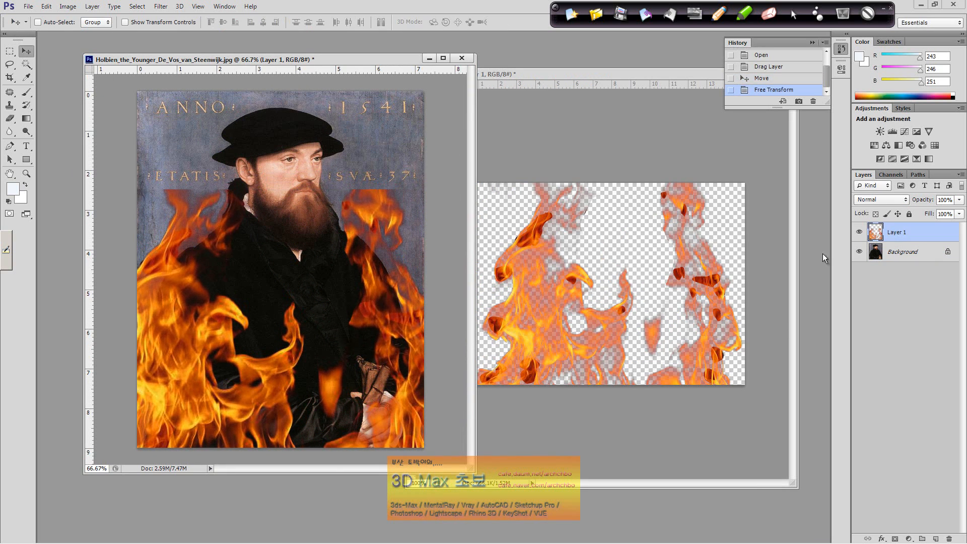
# Set the flame layer's blending mode to Screen and shift the layer slightly down and to the left
pyautogui.click(896, 199)
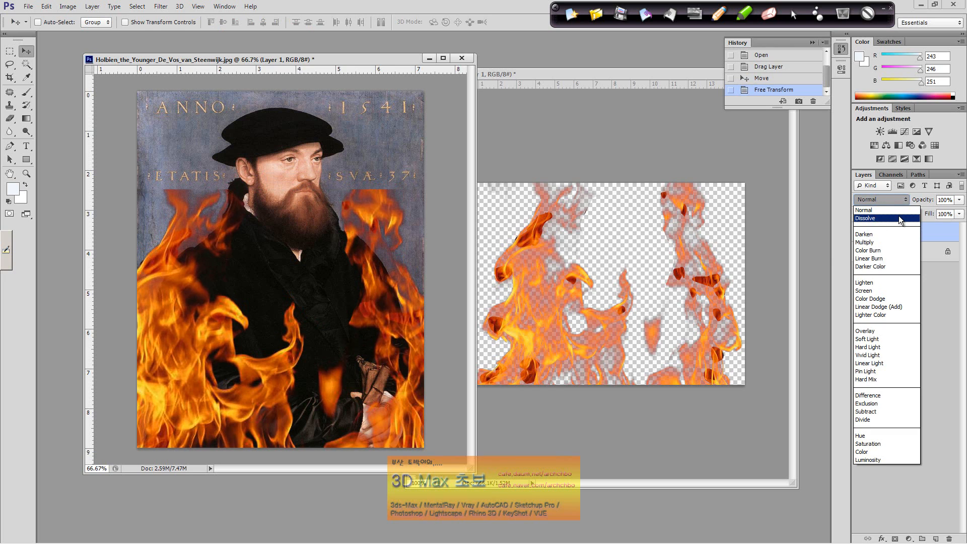
pyautogui.click(890, 291)
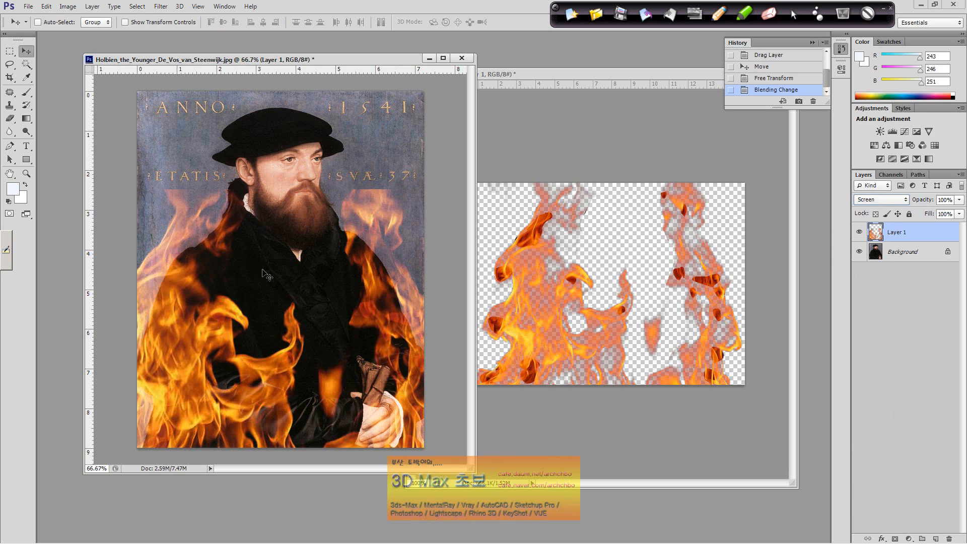
pyautogui.moveTo(262, 273); pyautogui.dragTo(259, 276)
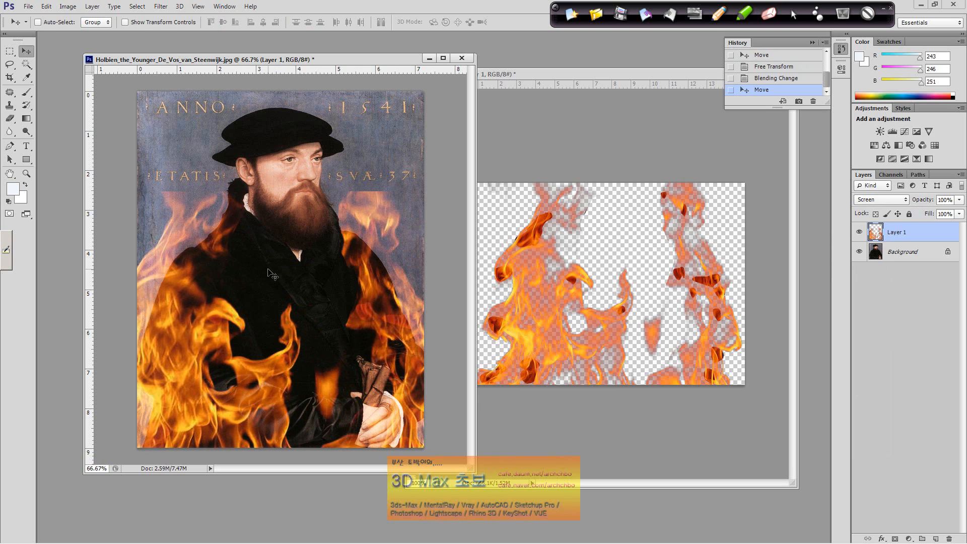
# Stretch the flame layer upward with Free Transform to 164.91% height so the flames reach the portrait's upper edge
pyautogui.hotkey('ctrl', 't')
pyautogui.moveTo(258, 191); pyautogui.dragTo(258, 93)
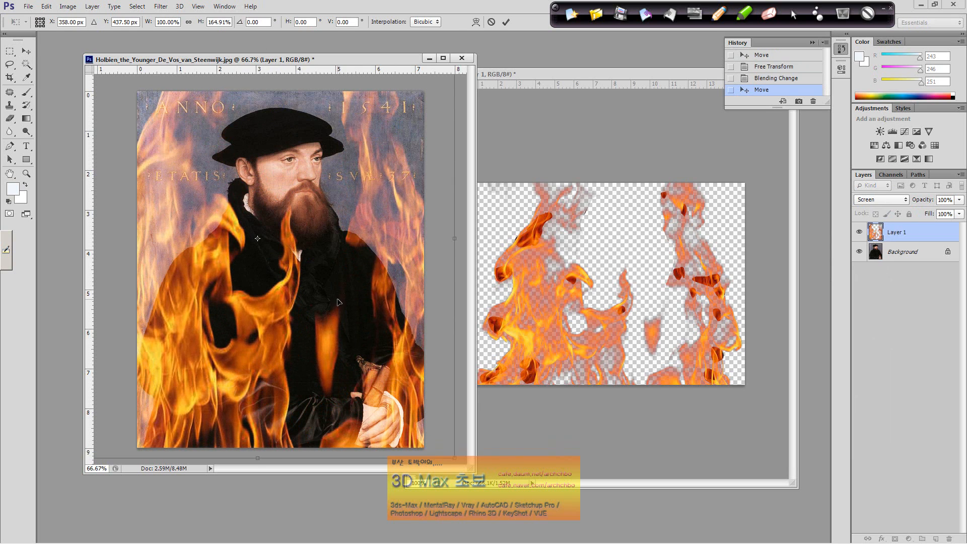
pyautogui.press('Return')
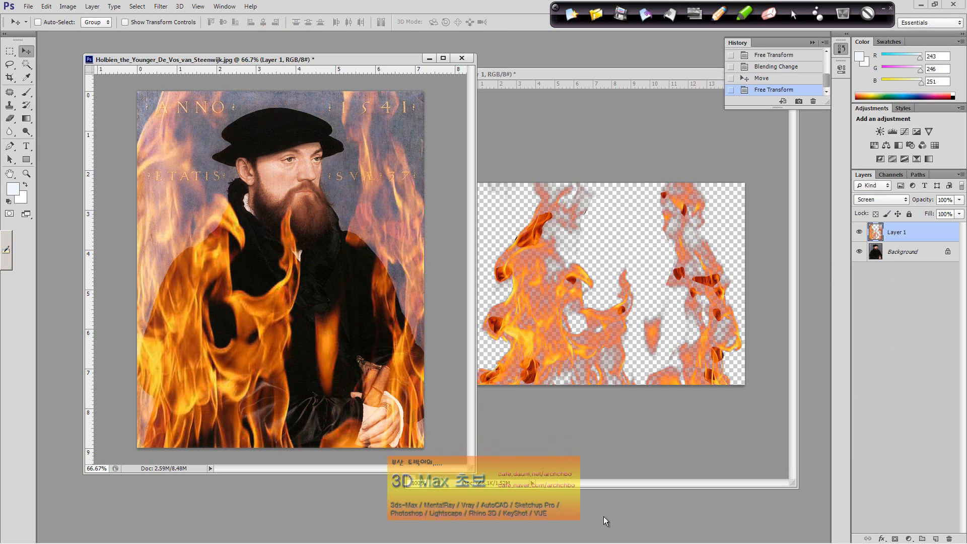